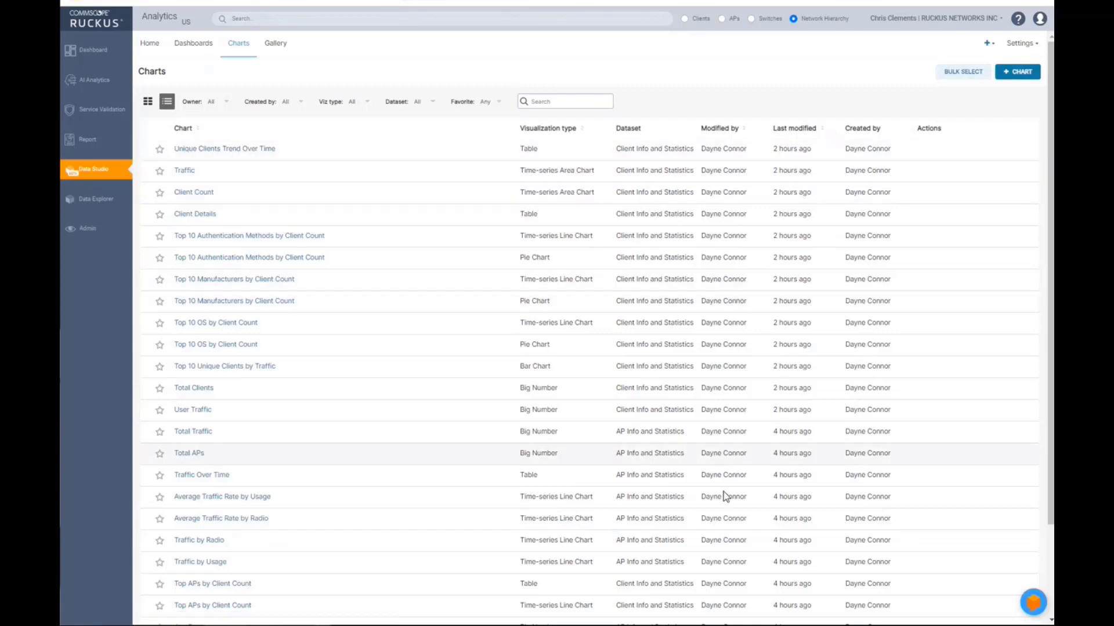
- Start a new chart with the Controller Inventory dataset and select the Table visualization
click(1018, 71)
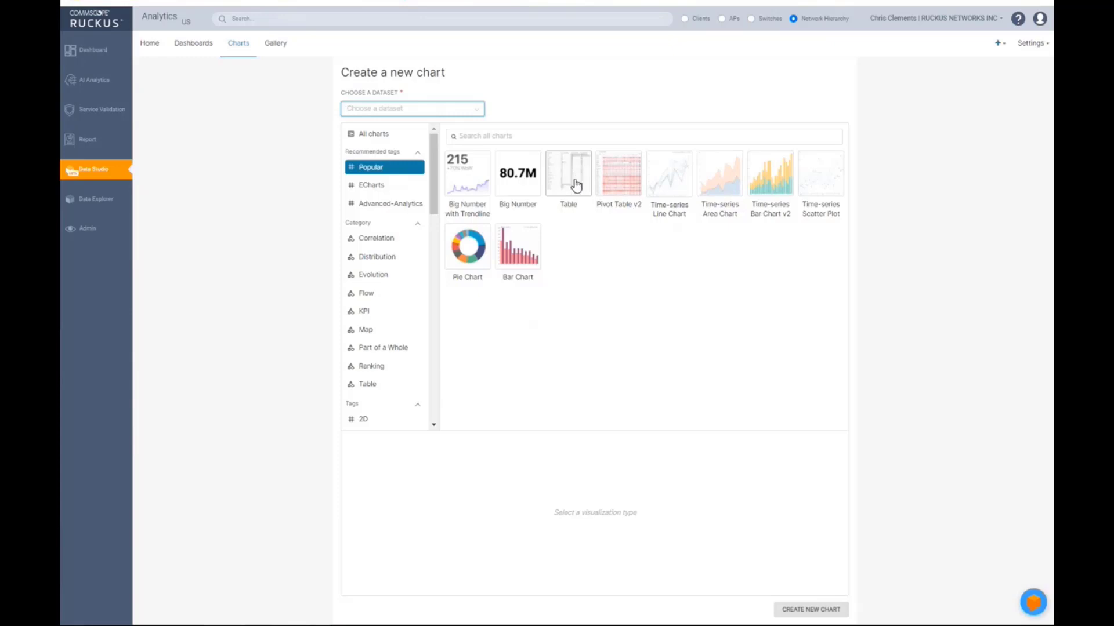
click(405, 109)
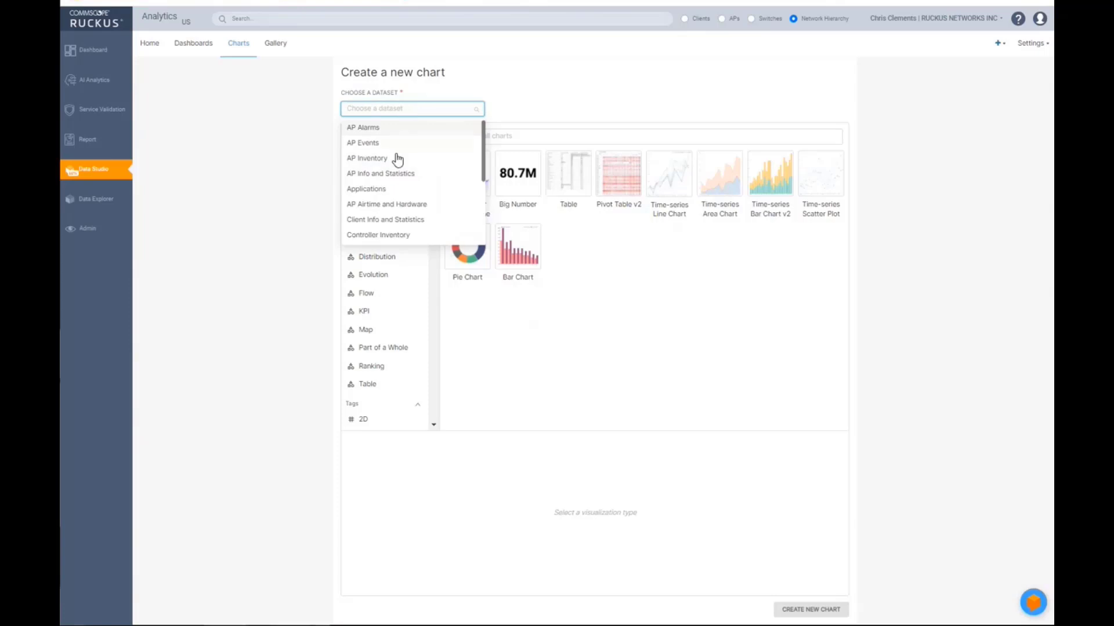
click(376, 235)
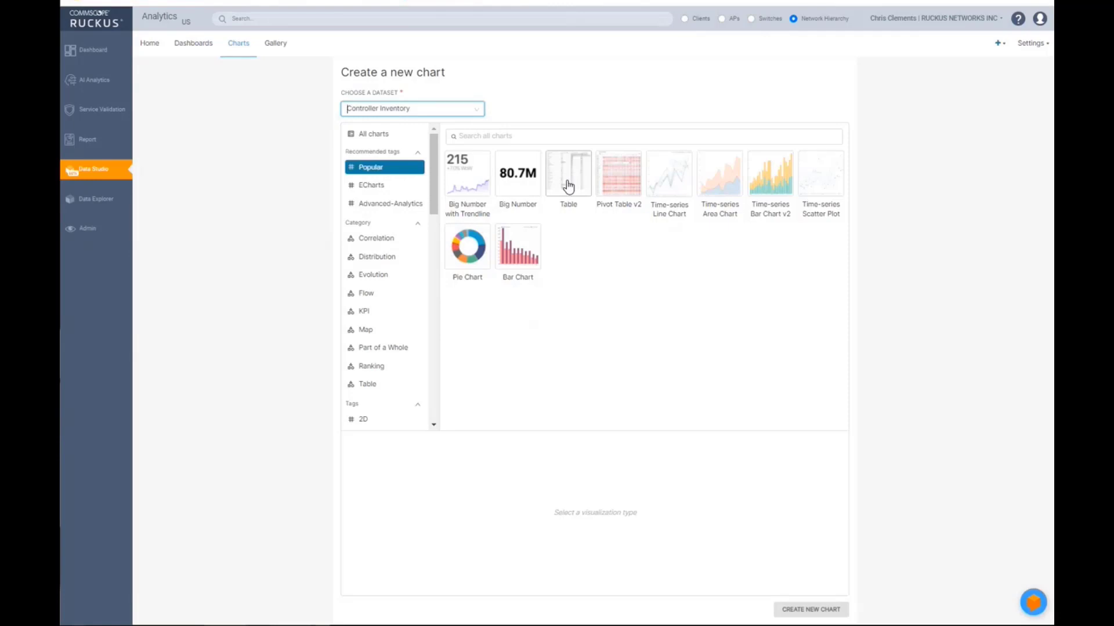
click(568, 185)
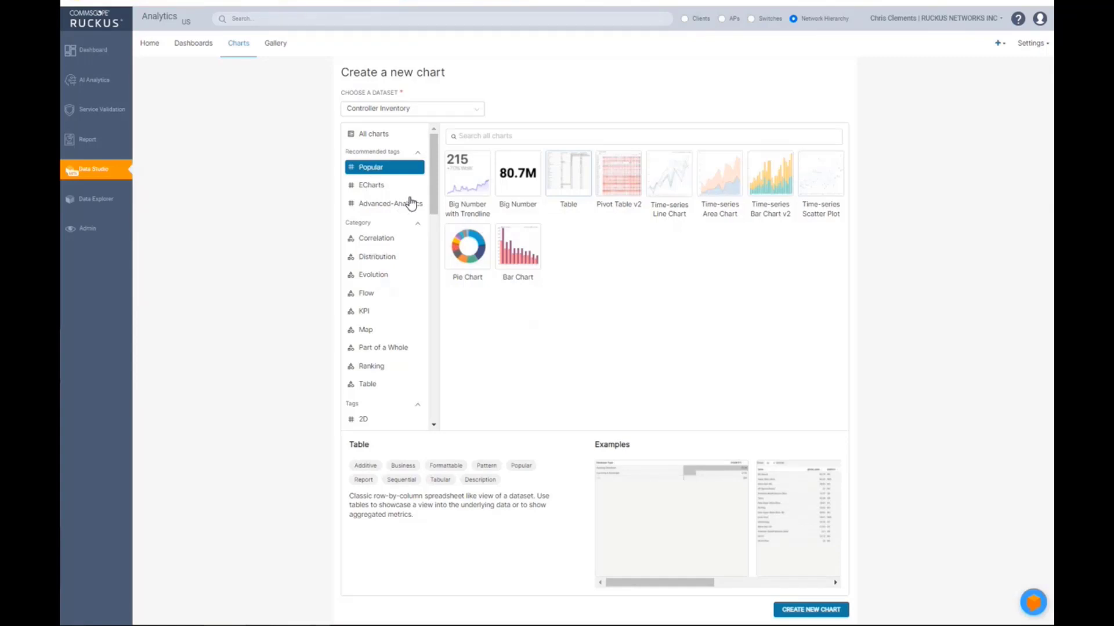
- Browse the chart types tagged Geo, Intensity, Line, Predictive and Proportional
drag(432, 198, 423, 294)
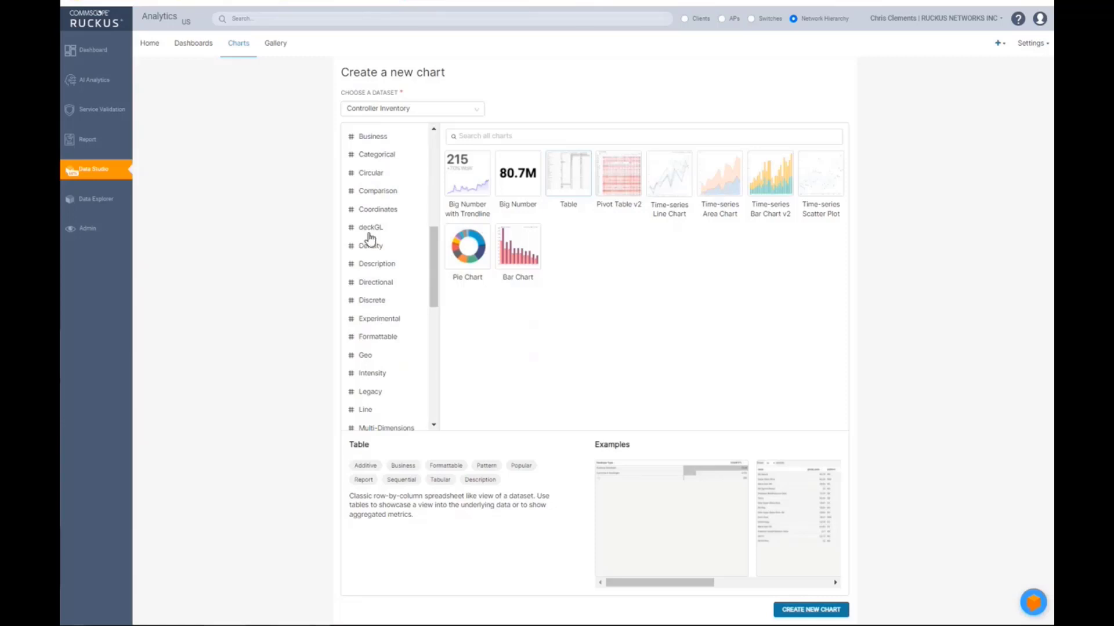
click(369, 360)
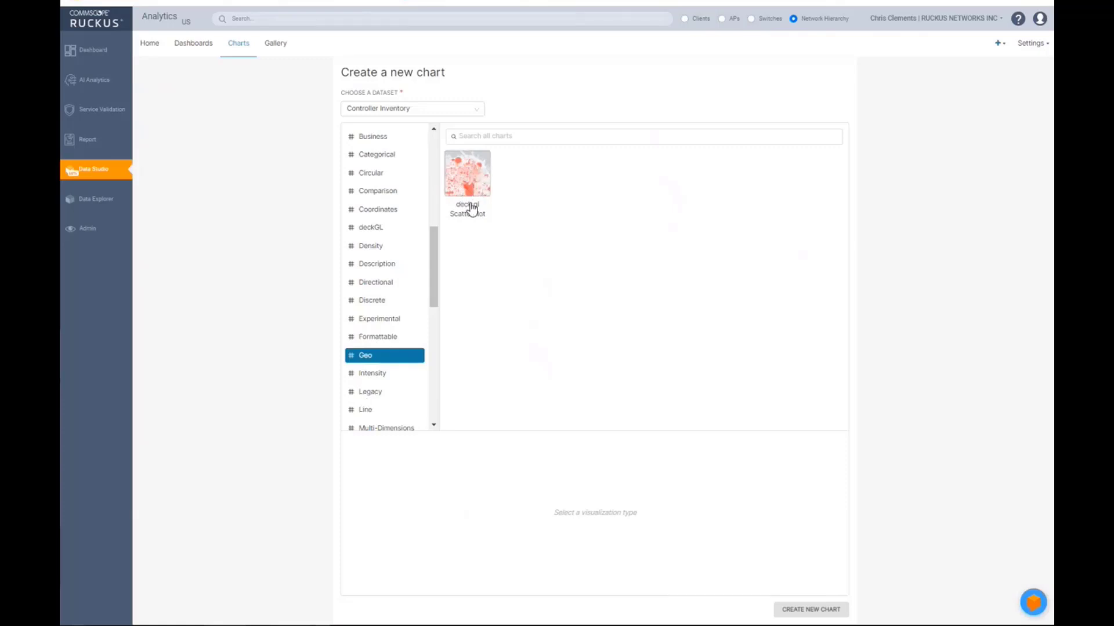
click(378, 375)
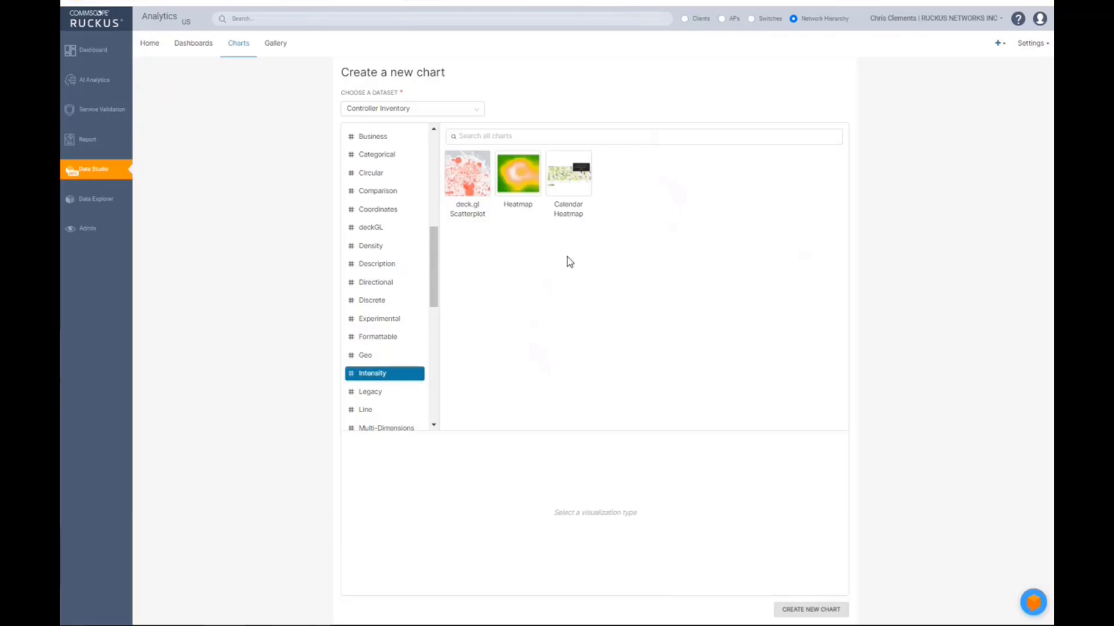
click(369, 413)
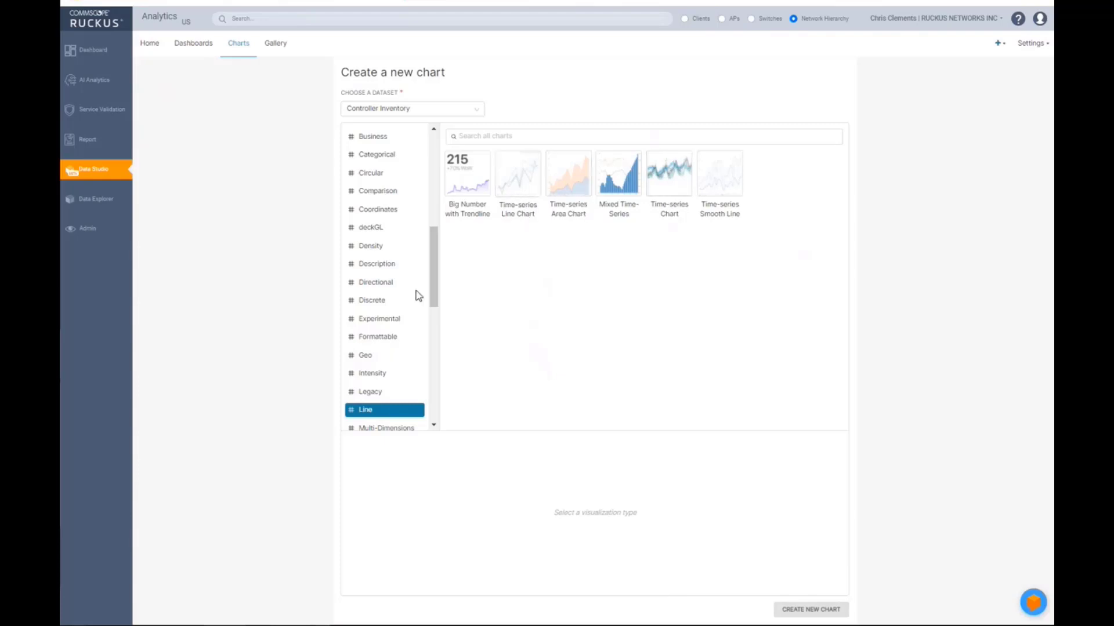
drag(435, 293, 432, 353)
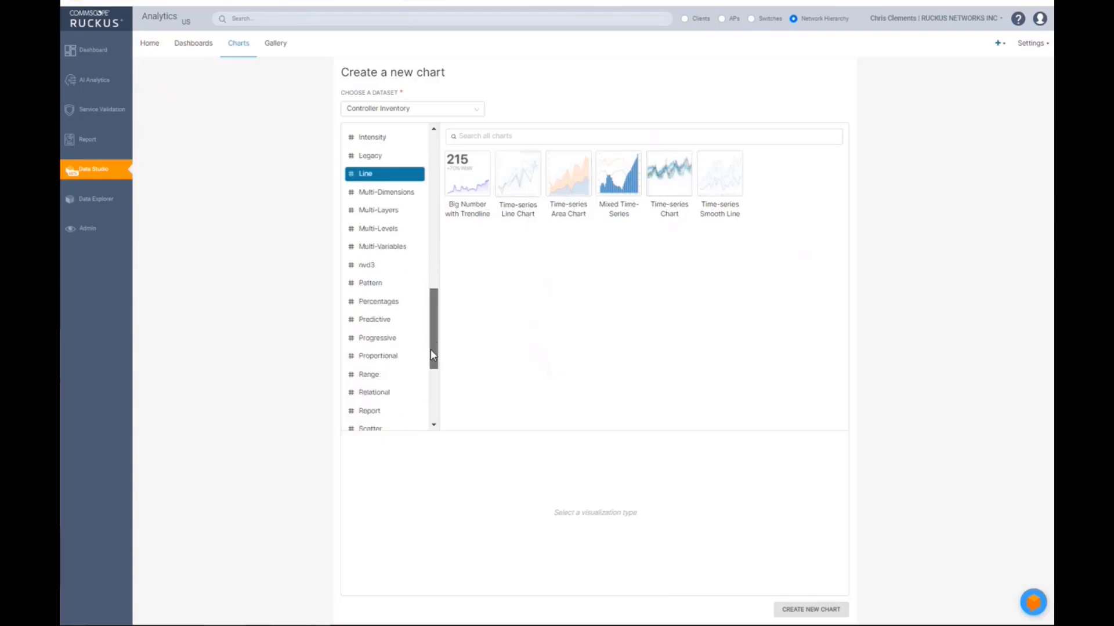
click(381, 326)
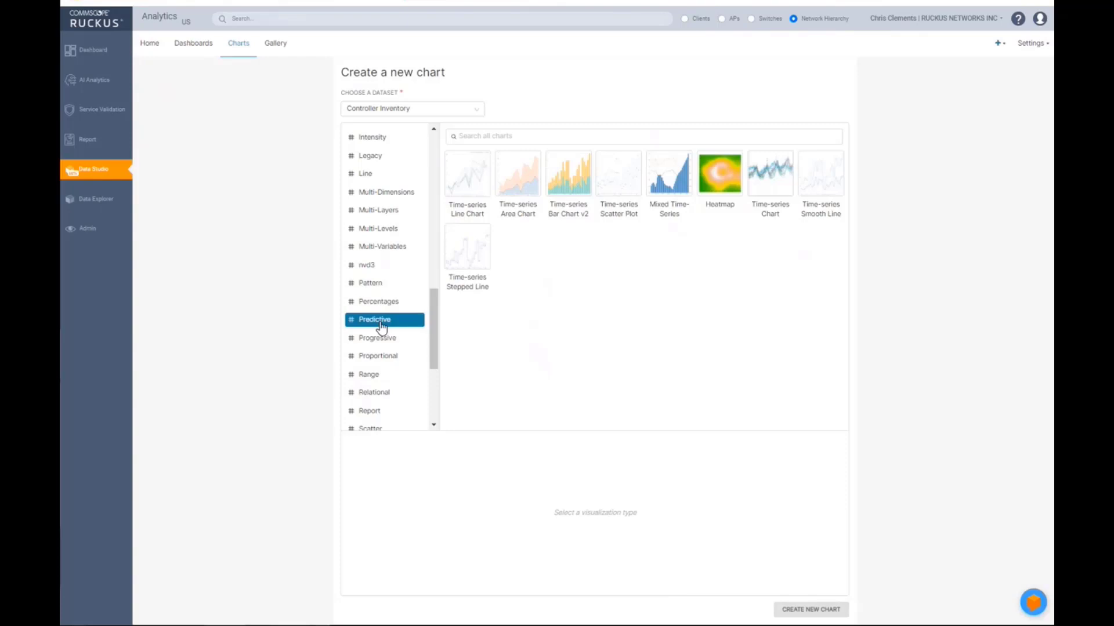
click(383, 358)
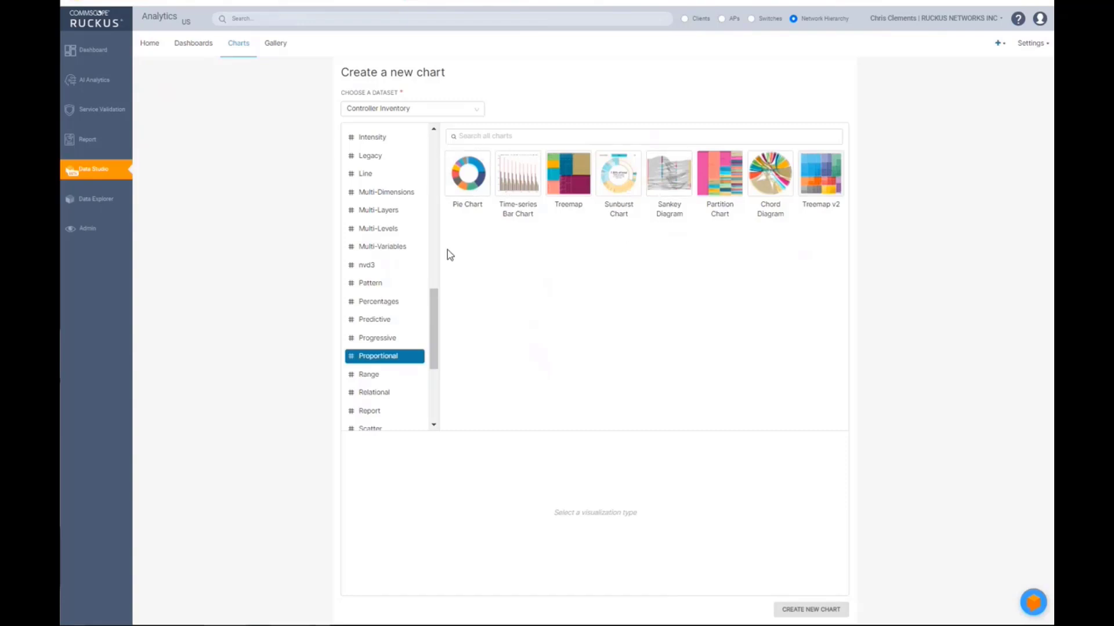
drag(433, 328, 436, 141)
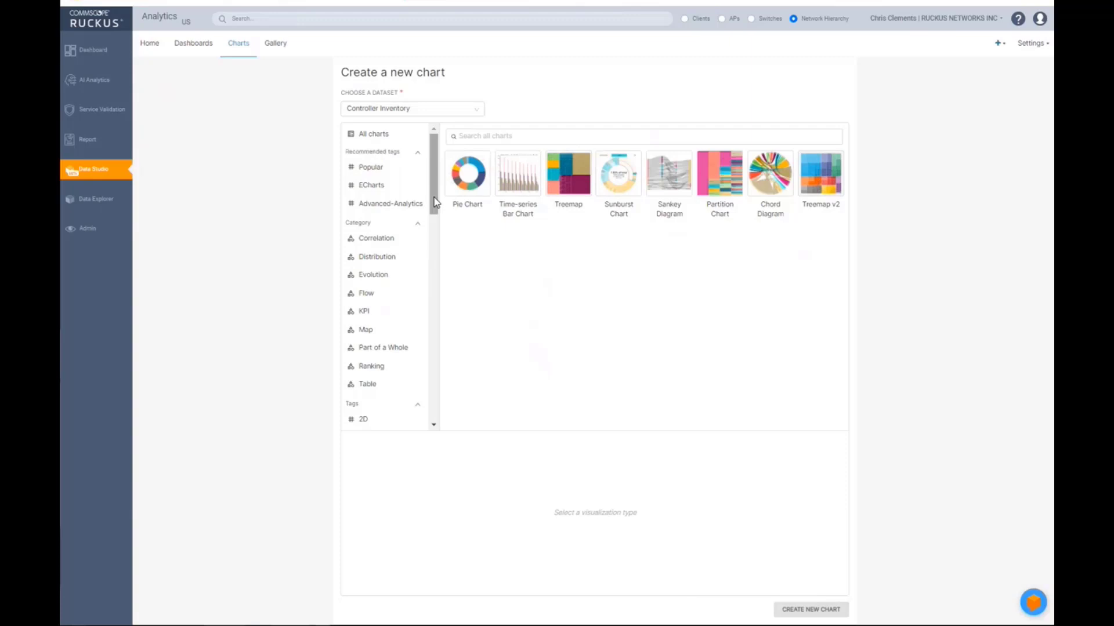
drag(436, 202, 445, 149)
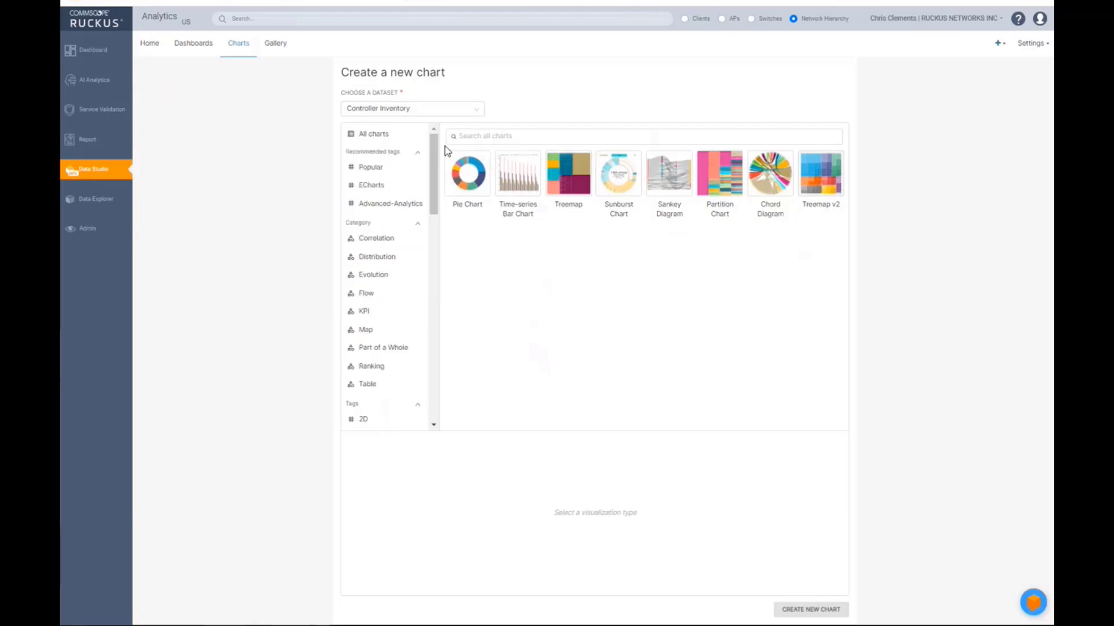
- Choose the Table visualization from the Popular charts and create the new chart
click(362, 169)
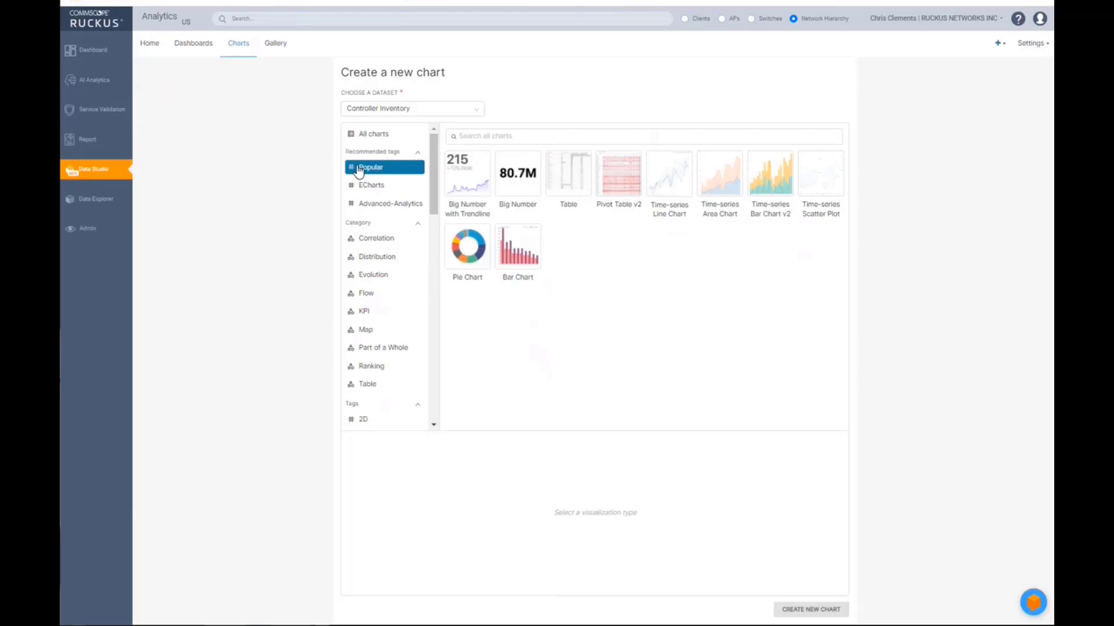
click(567, 187)
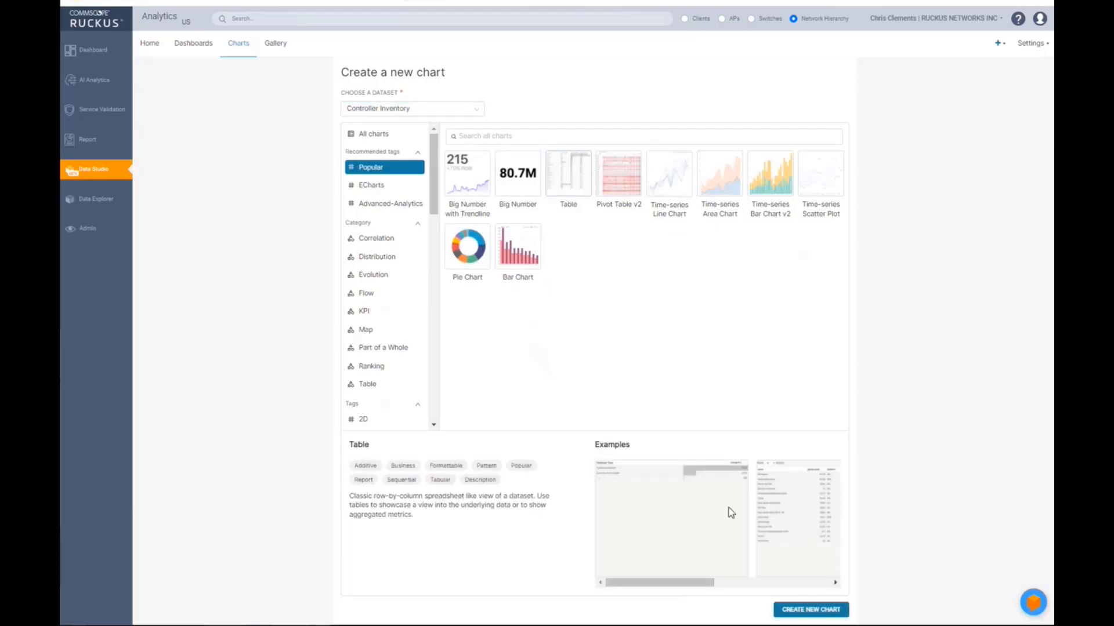
click(795, 610)
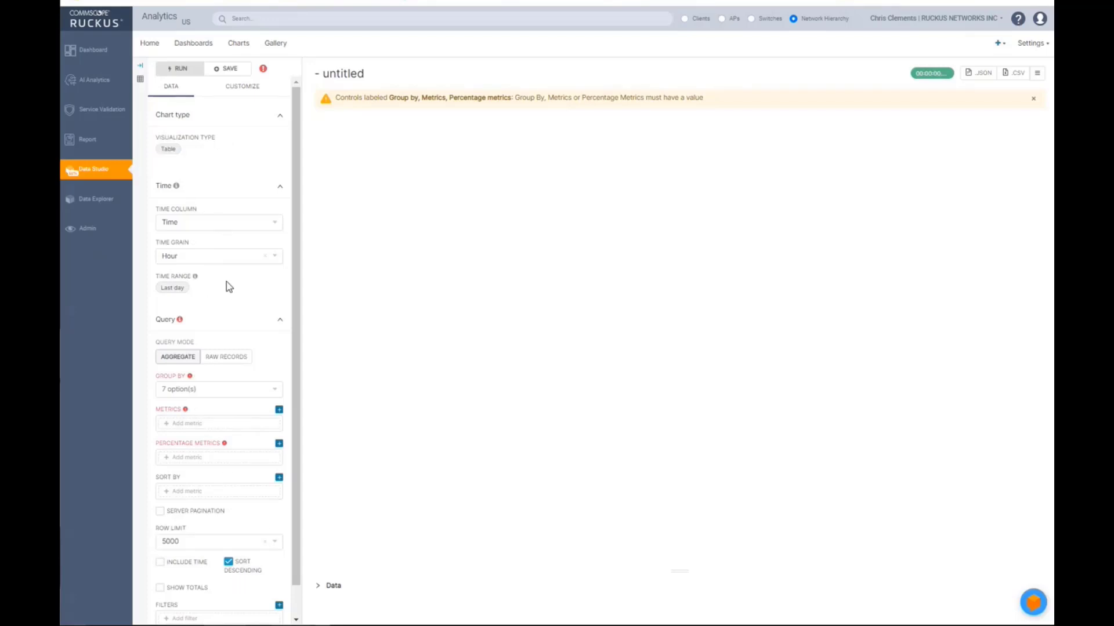
- Show the dataset's metrics and columns, and group the table by Controller Model
click(142, 69)
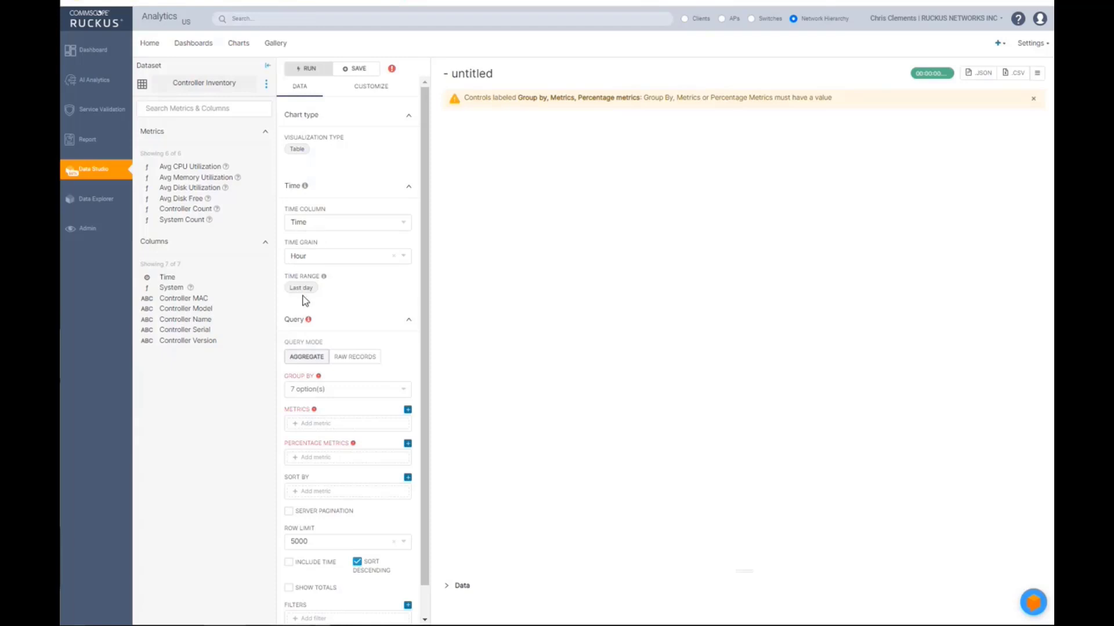
click(327, 392)
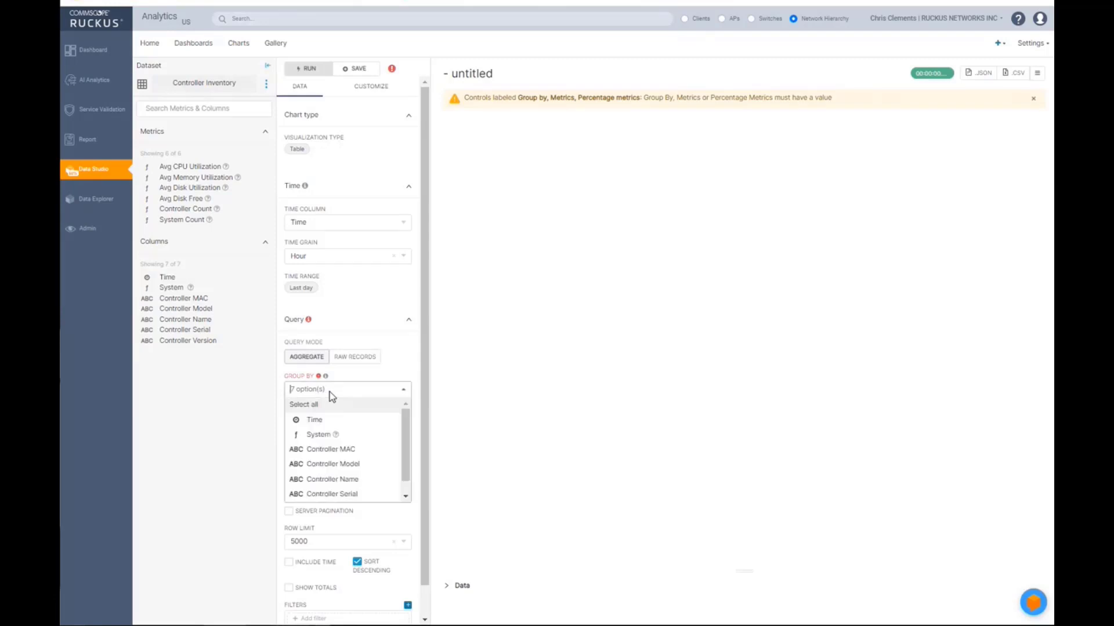
scroll(347, 443, down, 1)
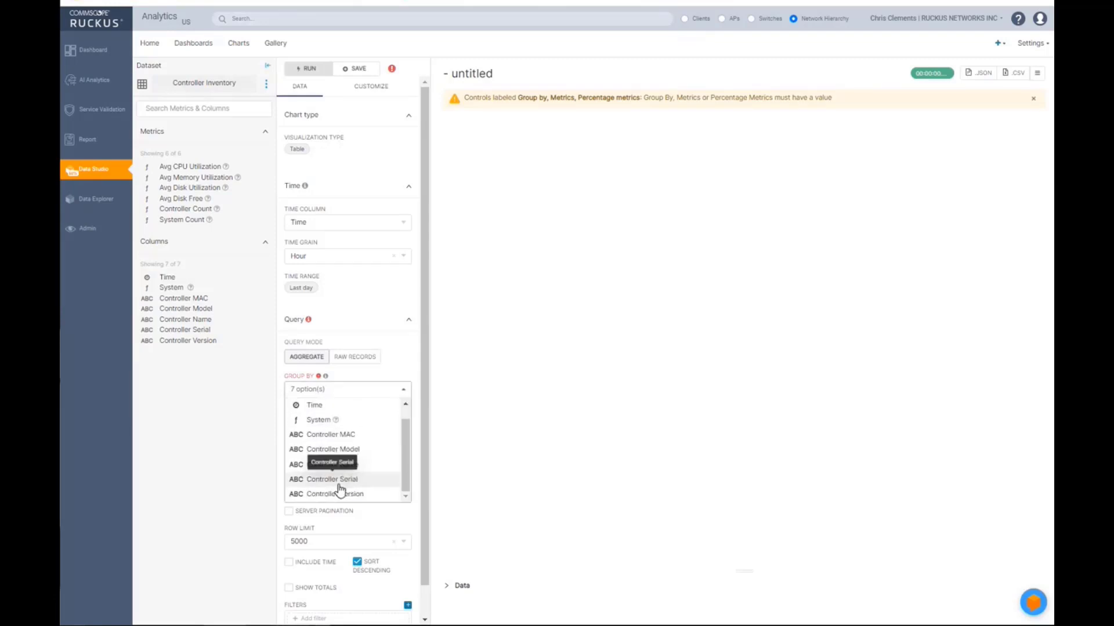
click(331, 450)
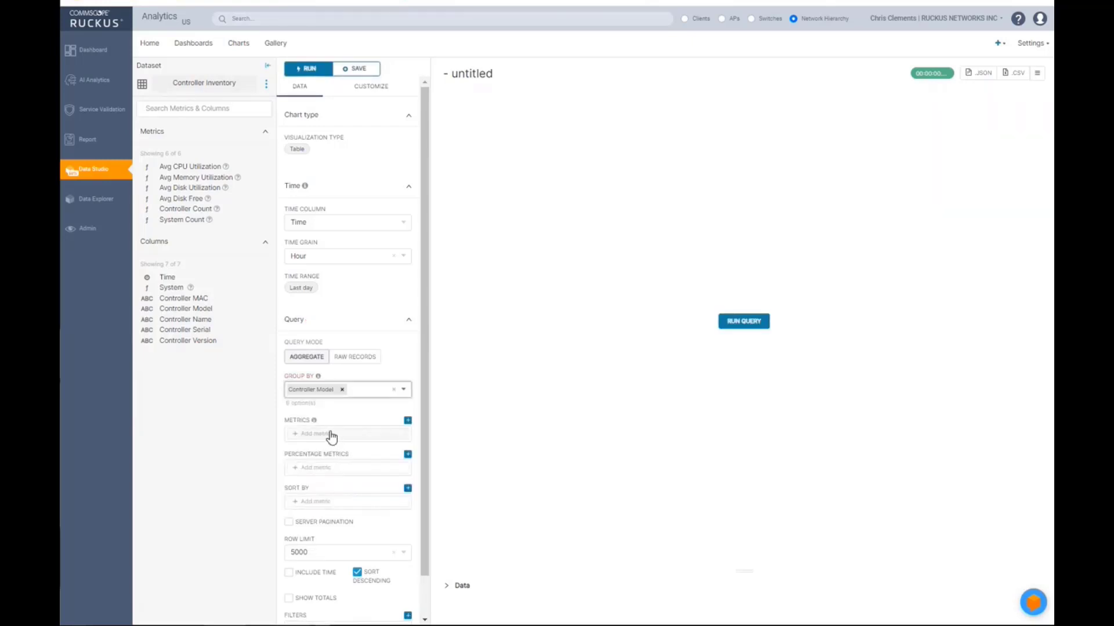
- Add the saved metric System Count to the table and run the query
click(332, 436)
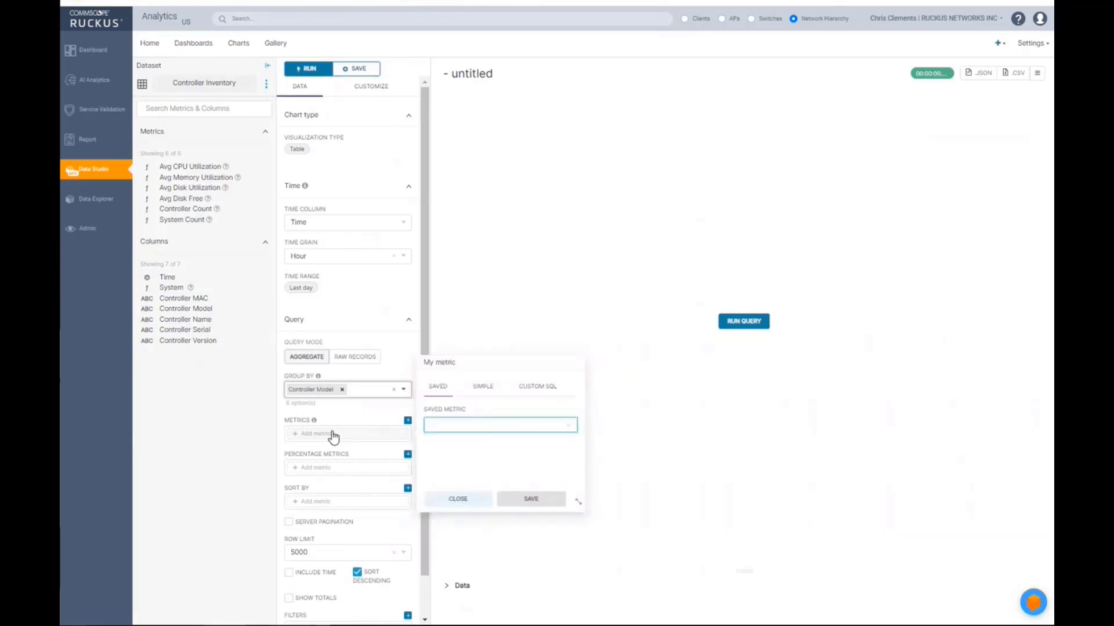
click(437, 423)
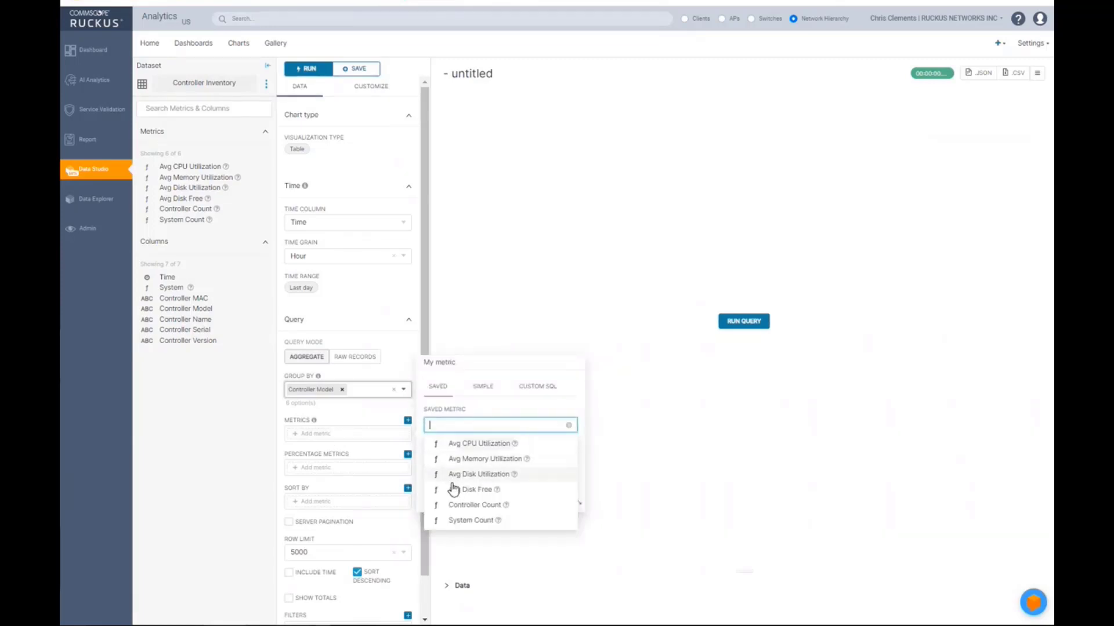
click(458, 522)
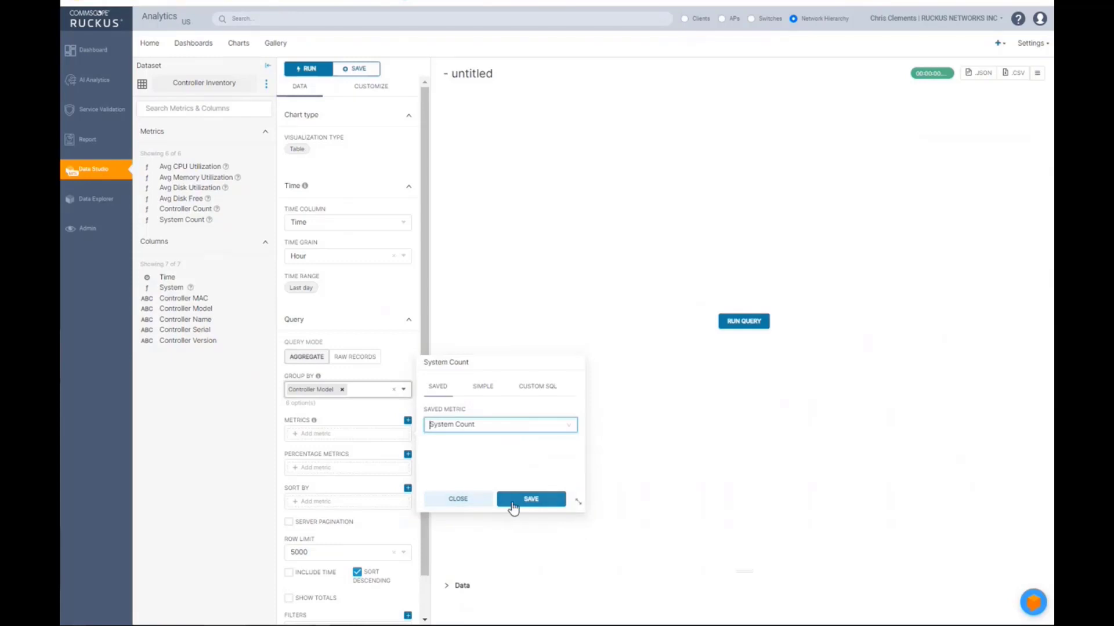
click(515, 501)
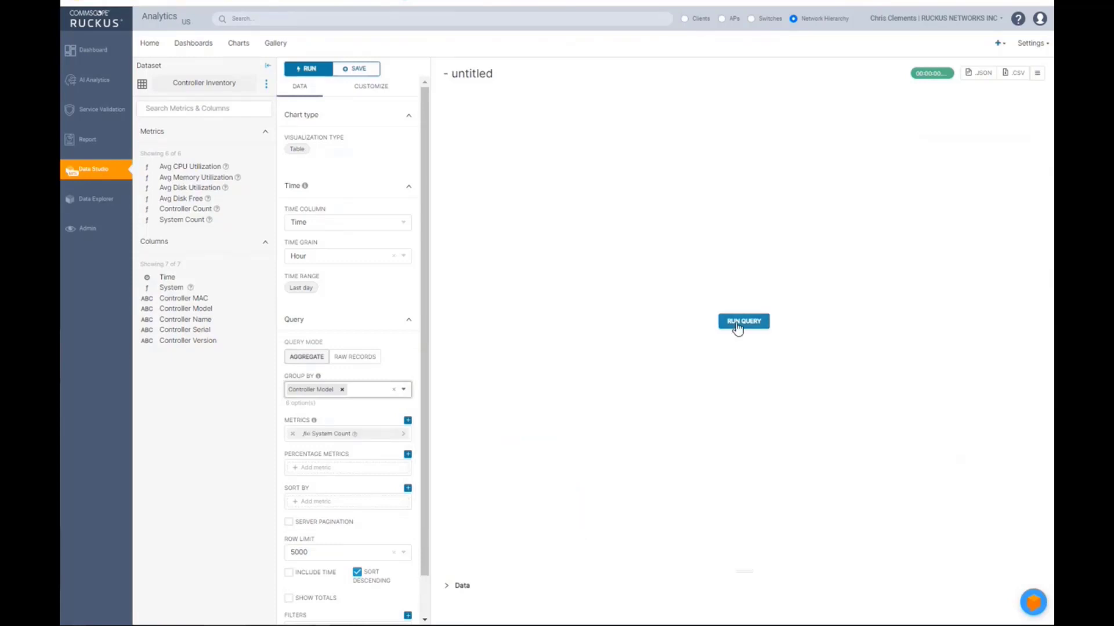
click(743, 322)
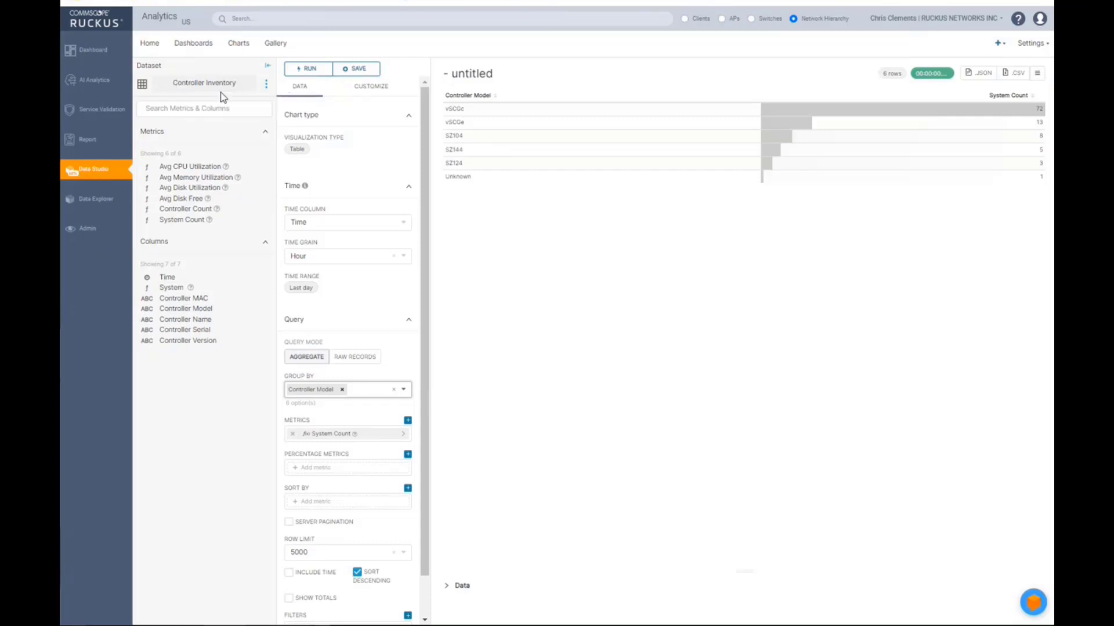
- Change the chart's dataset to AP Inventory and accept the dataset change
click(268, 90)
click(293, 101)
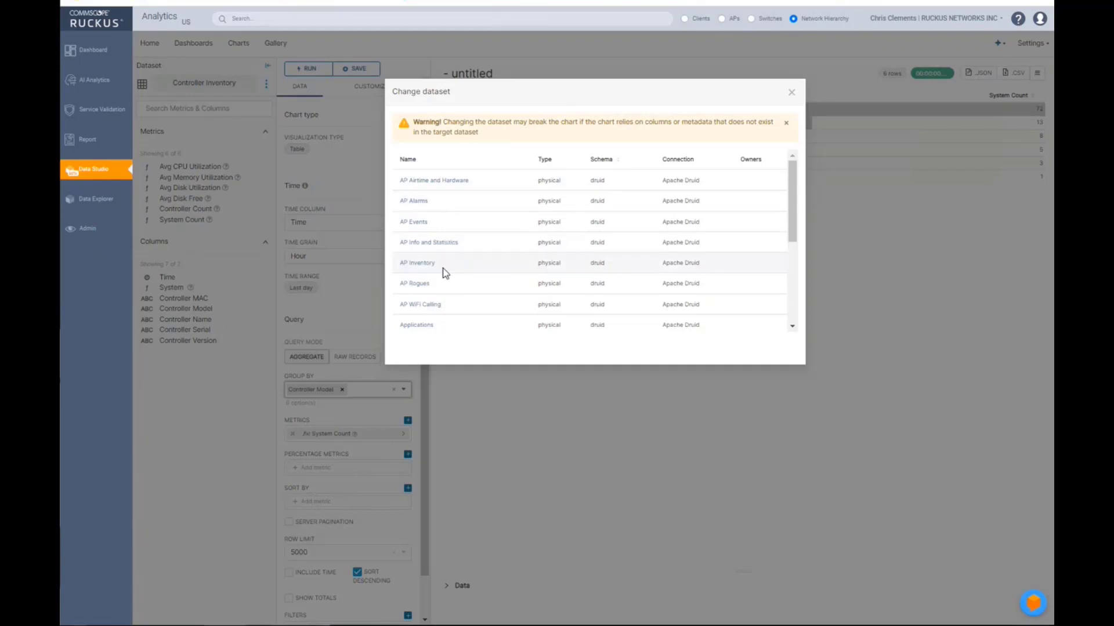
click(419, 266)
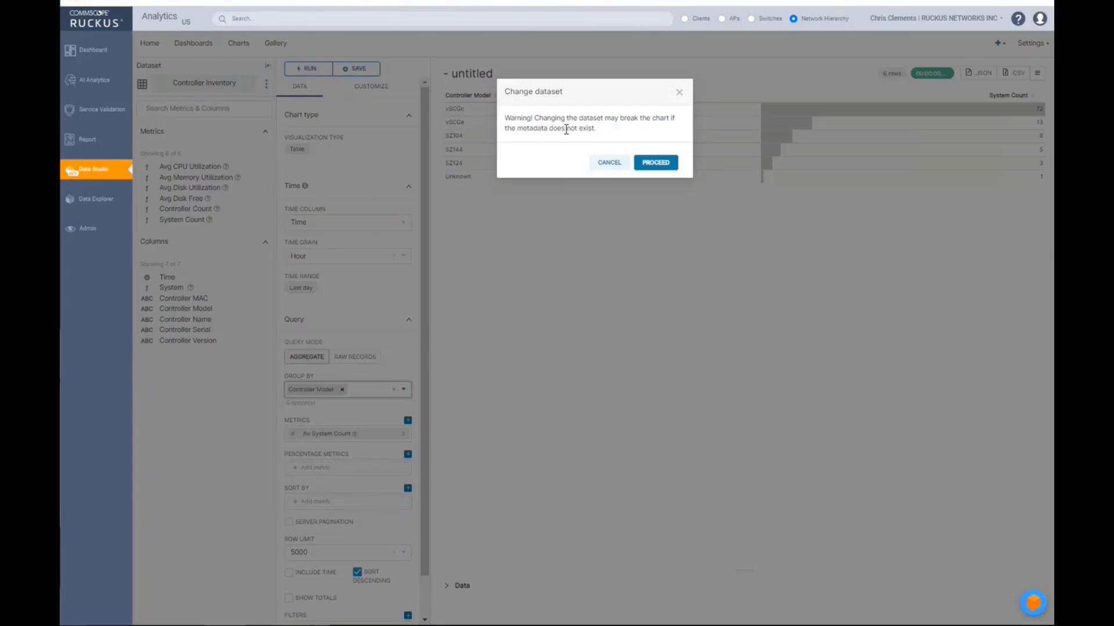
click(663, 166)
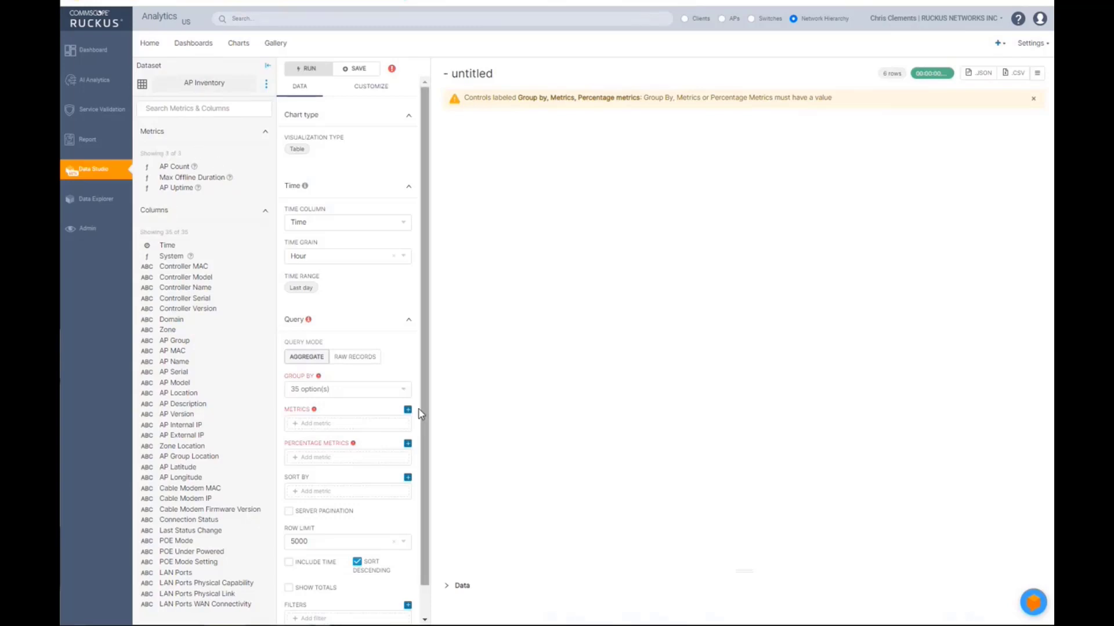
- Query the saved AP Count metric grouped by Controller Name in the table
click(327, 390)
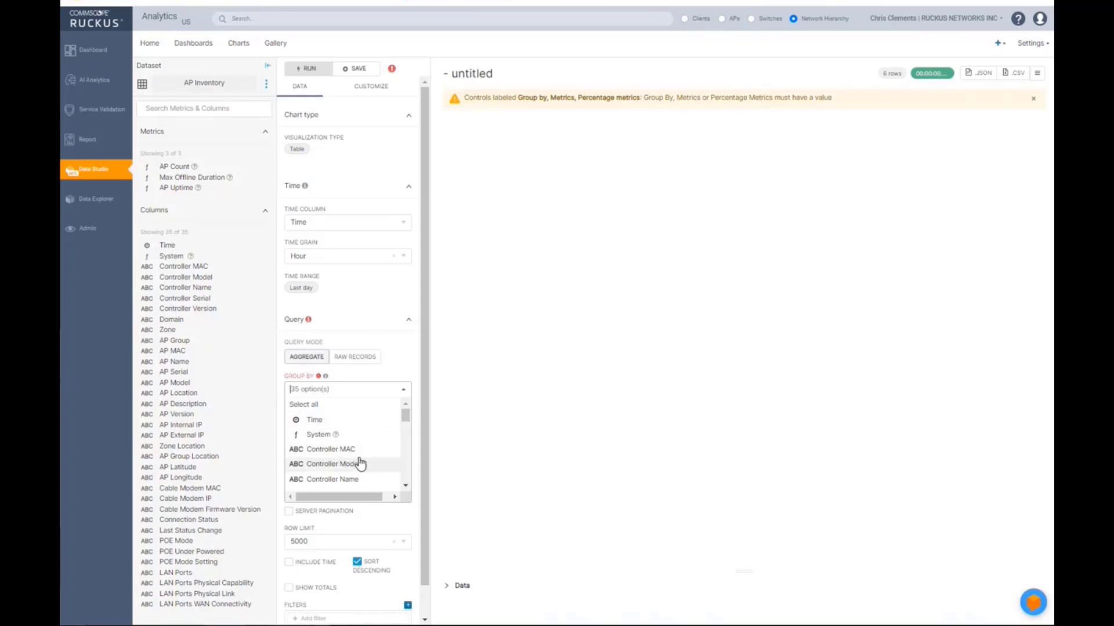
click(356, 481)
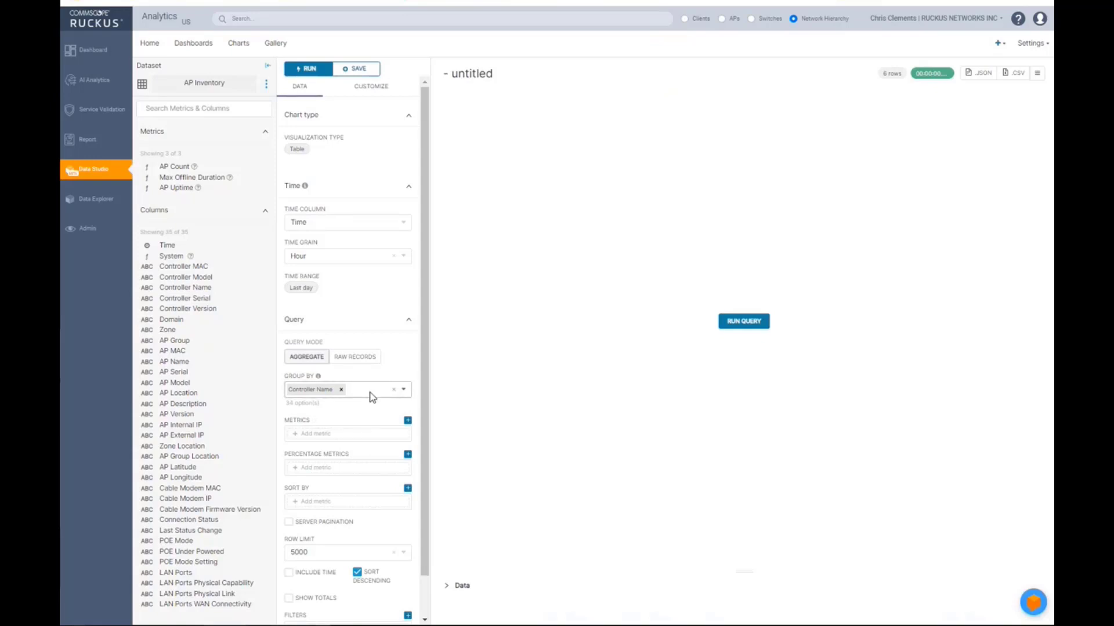
click(350, 435)
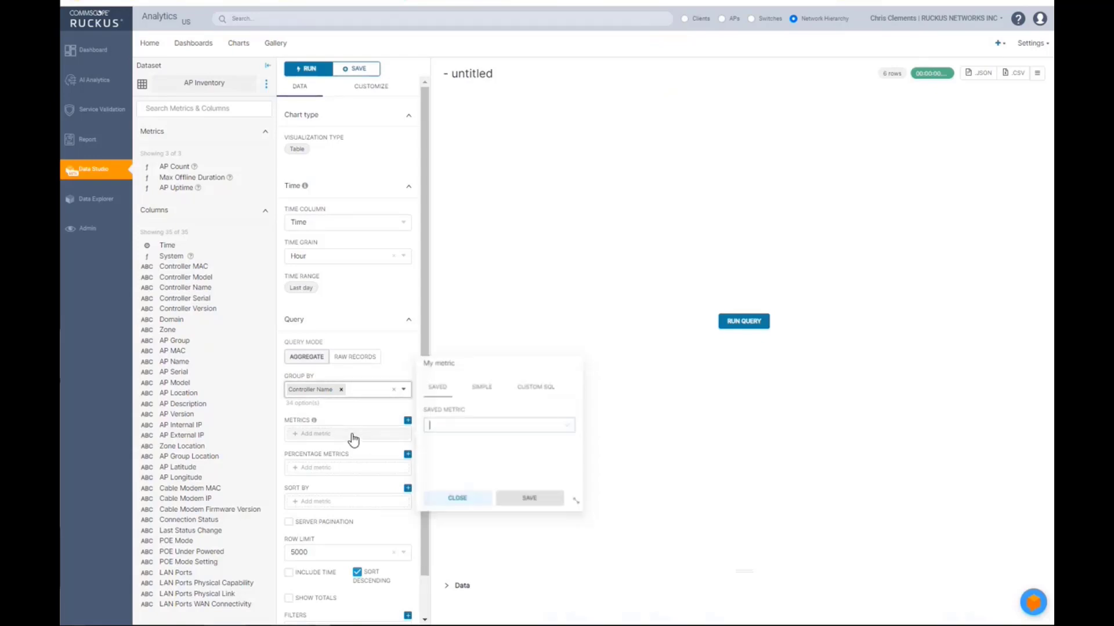
click(465, 425)
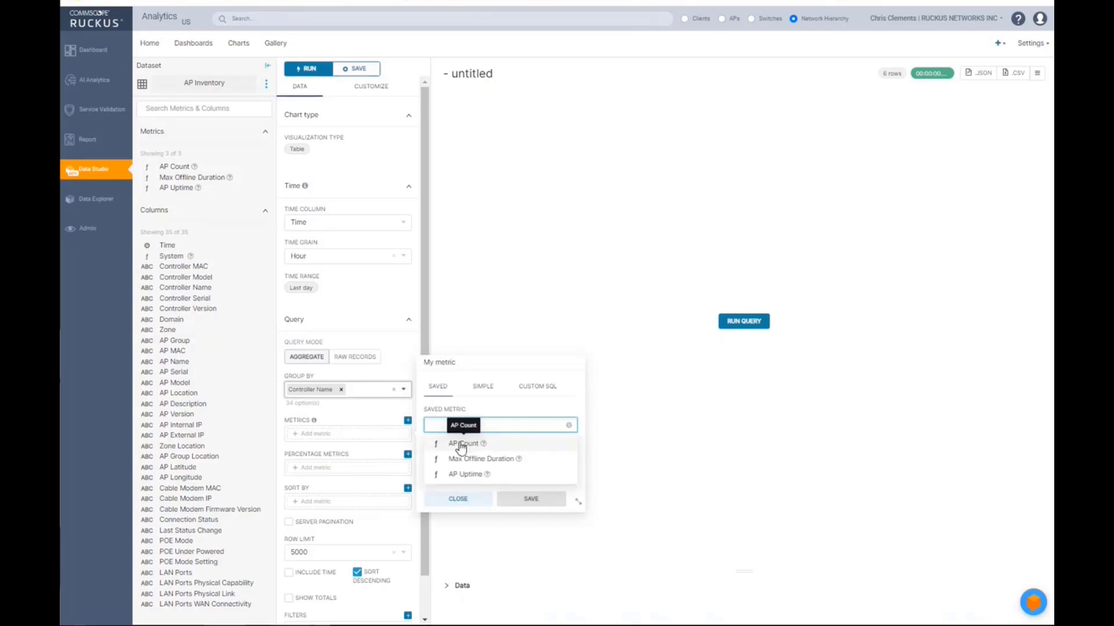
click(462, 445)
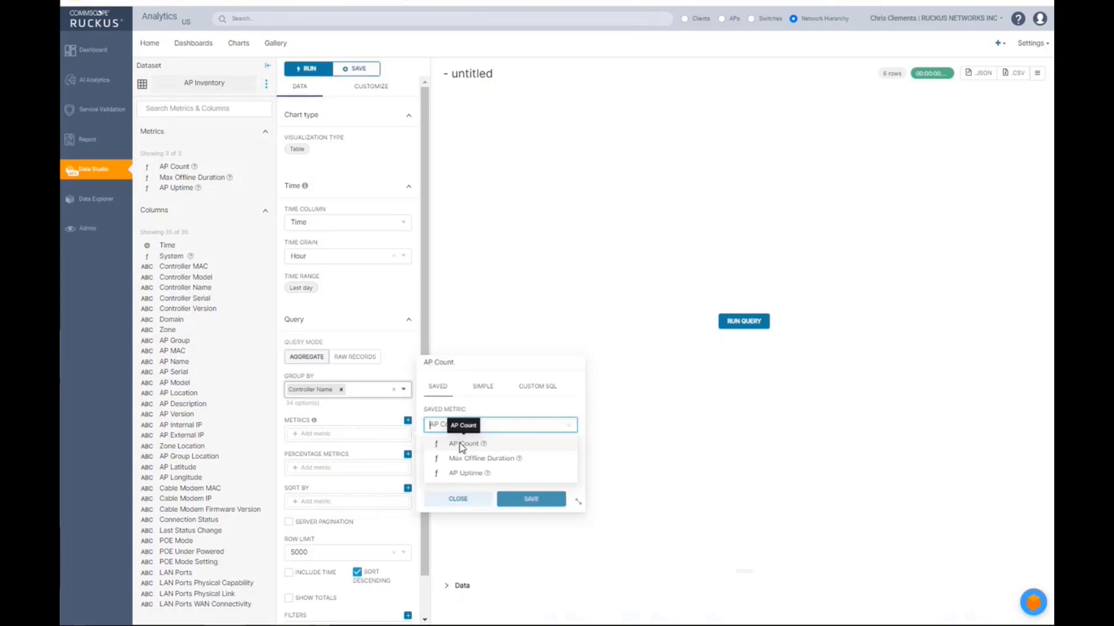
click(532, 500)
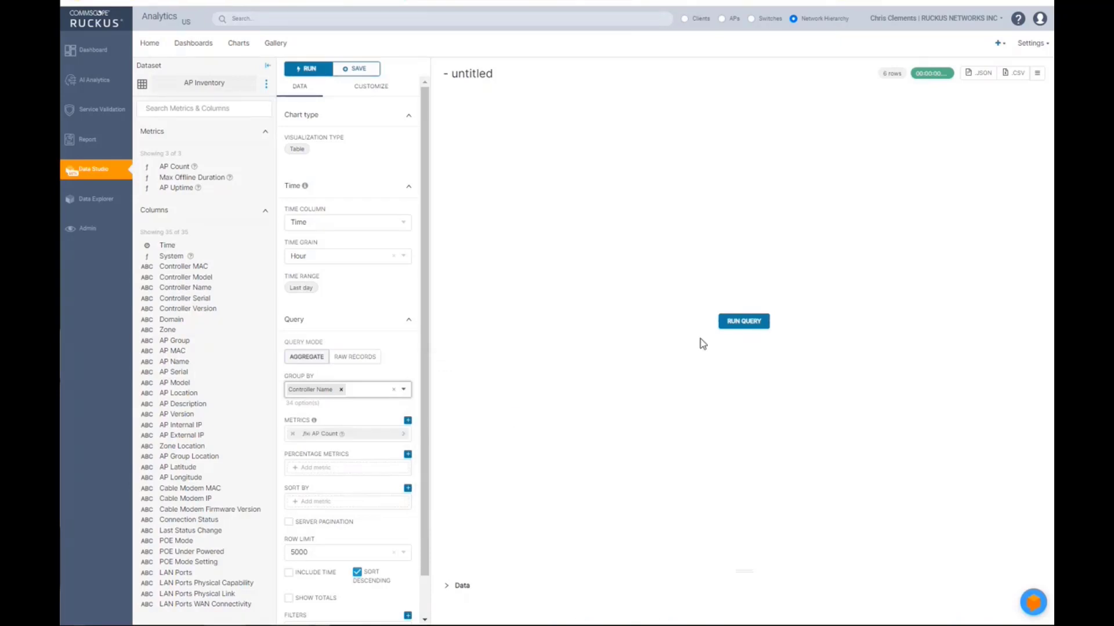
click(750, 322)
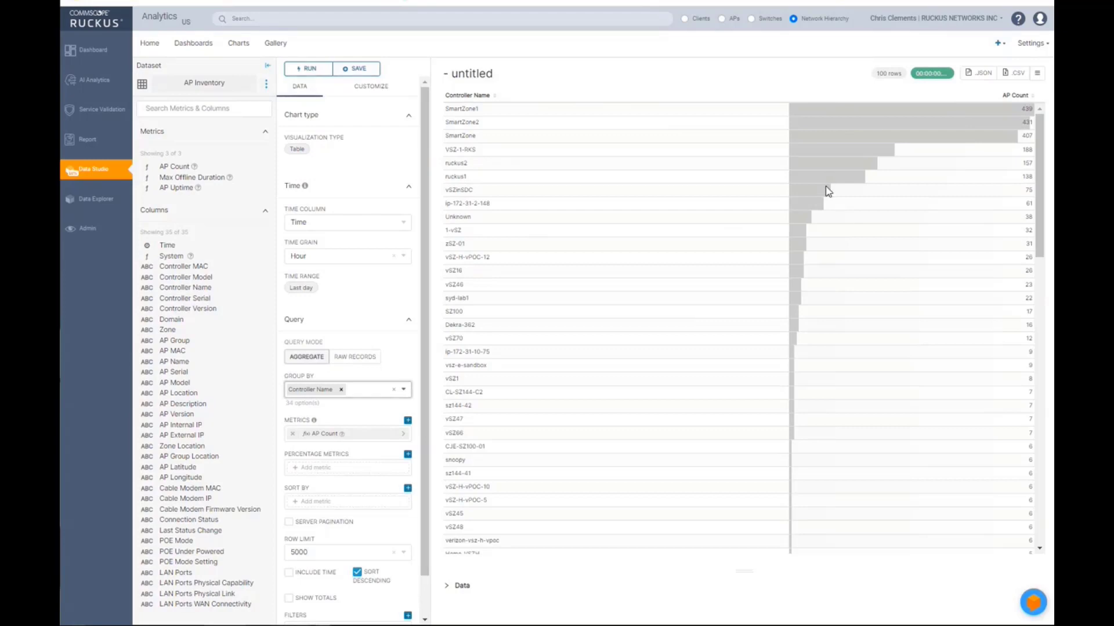
- Add the saved metric AP Count as a percentage metric and run the query
mouse_move(826, 187)
scroll(870, 441, down, 5)
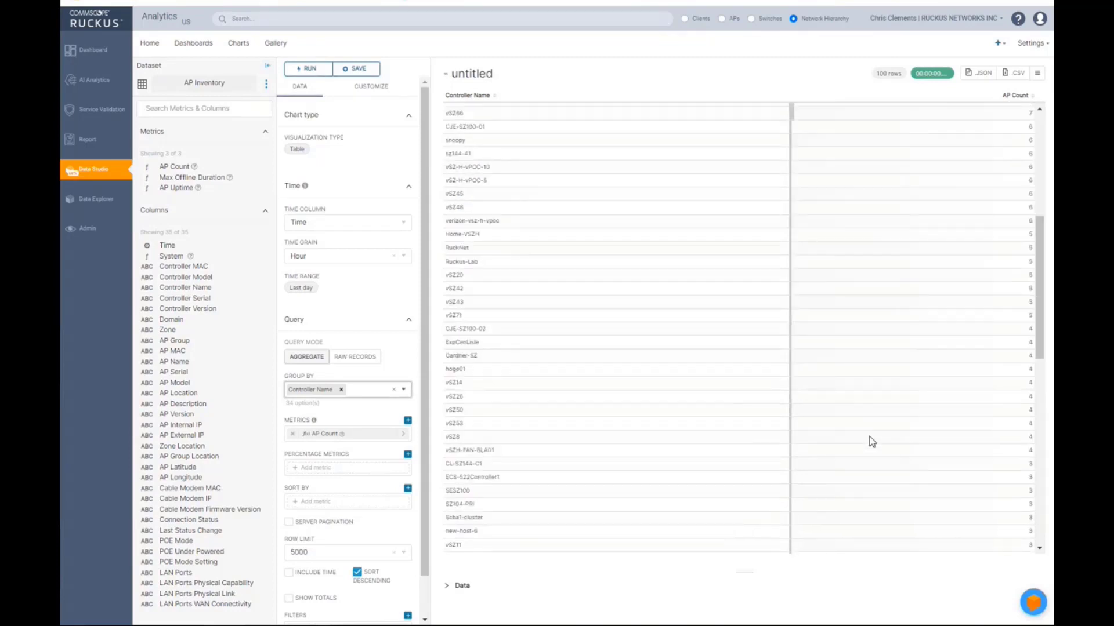
scroll(869, 437, down, 8)
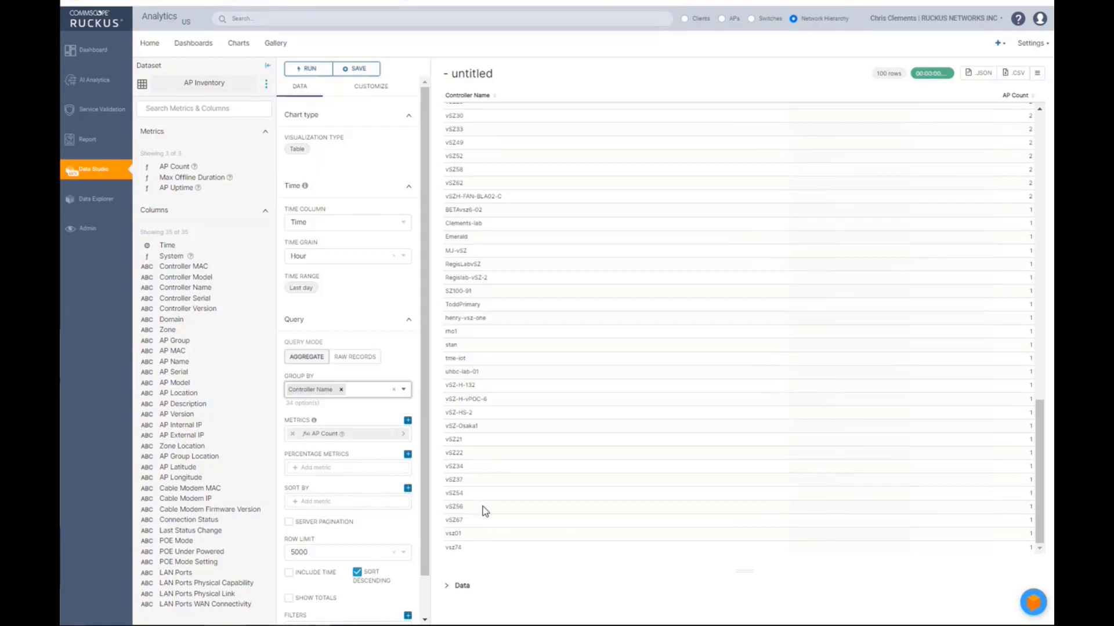
scroll(534, 368, up, 13)
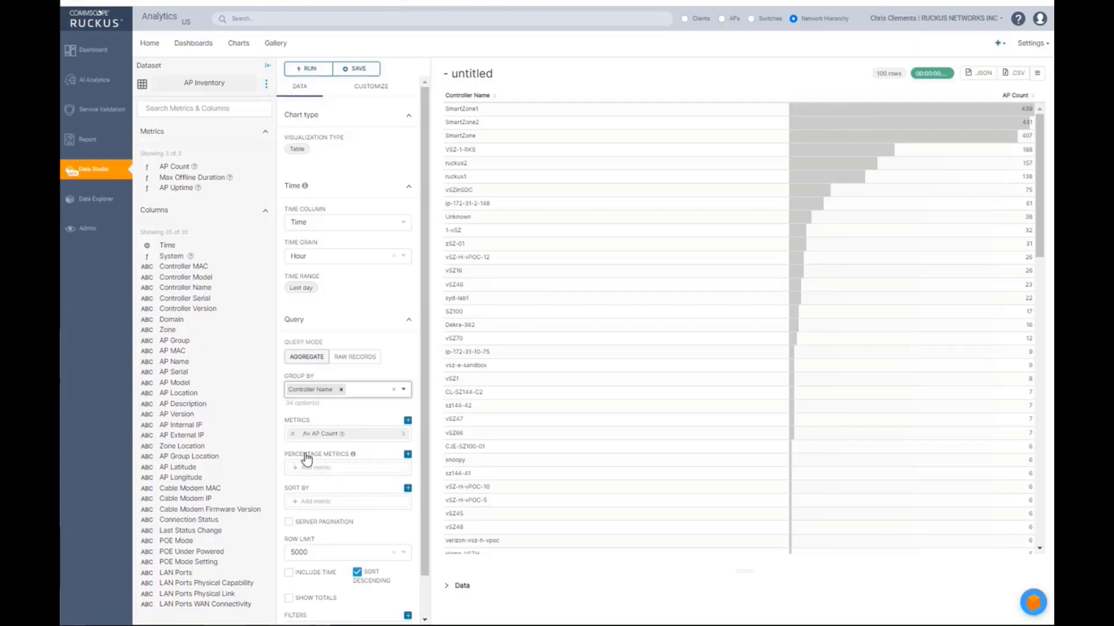
click(325, 474)
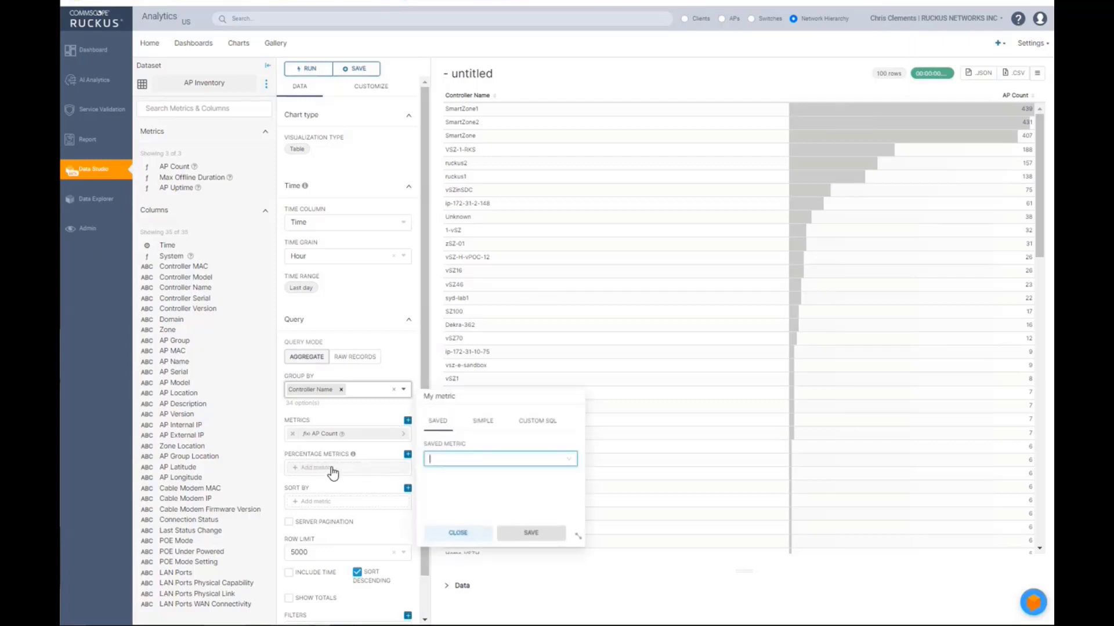
click(438, 458)
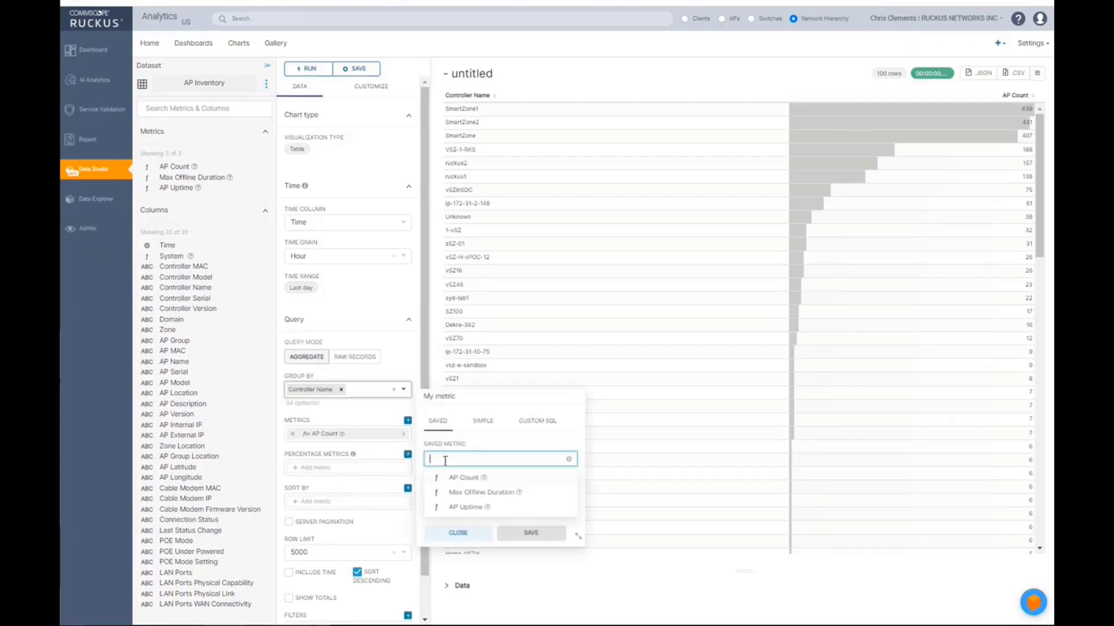
click(470, 480)
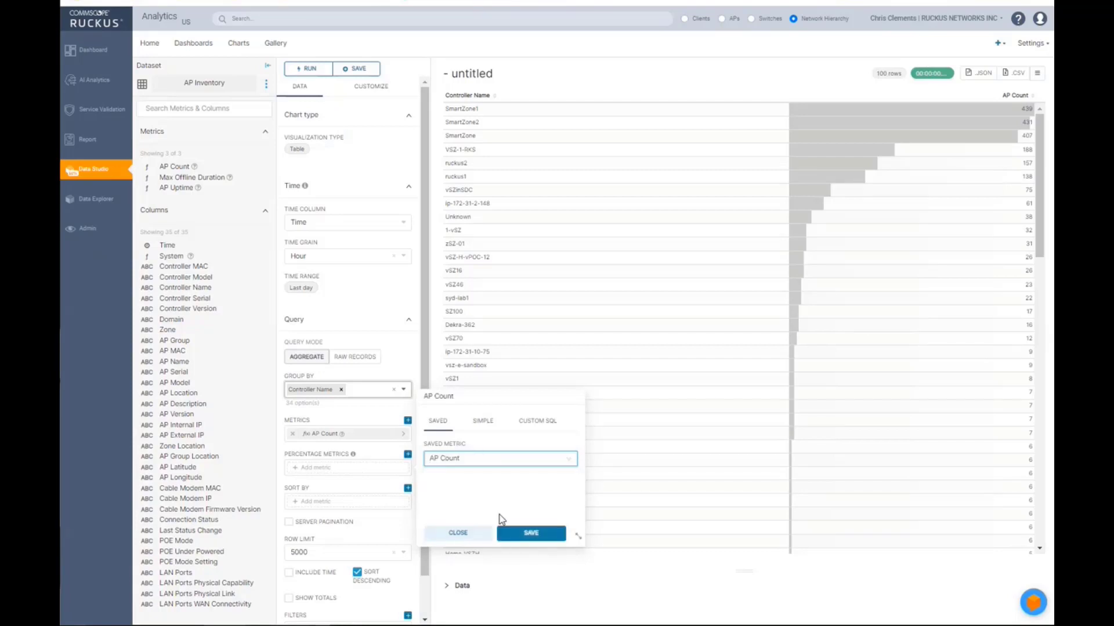
click(528, 532)
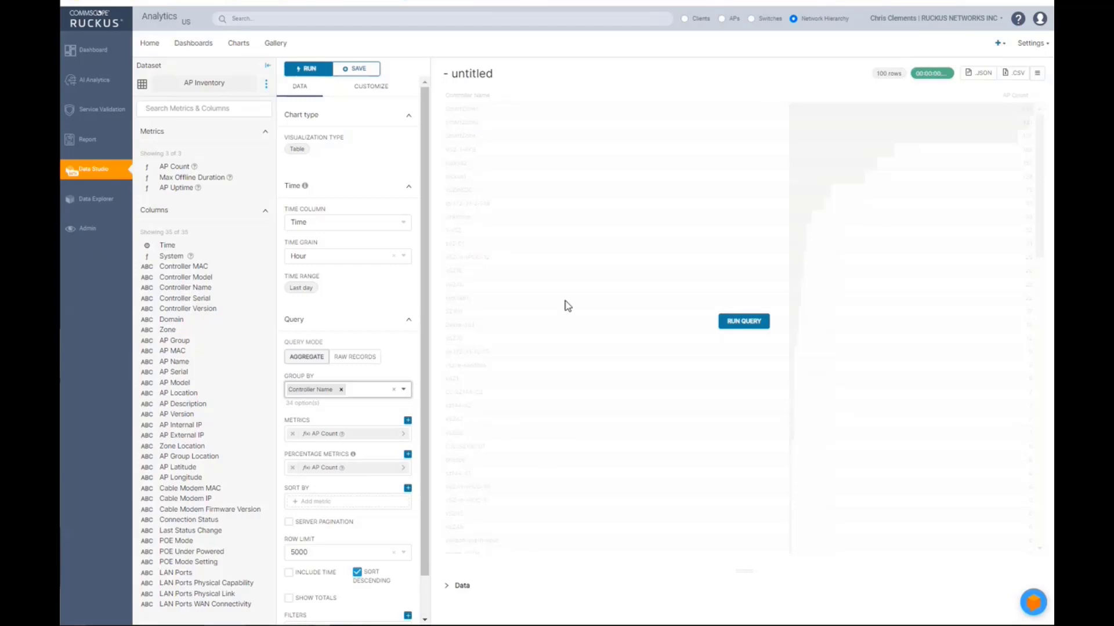
click(734, 324)
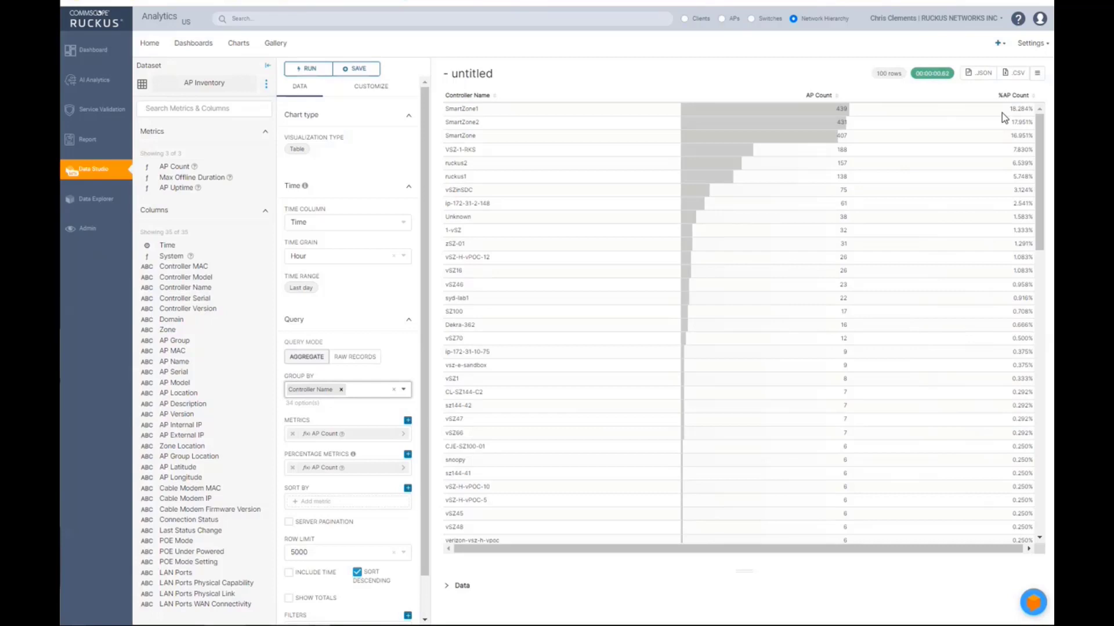
- Sort the results table by Controller Name, by AP Count, and finally by %AP Count
mouse_move(1003, 118)
scroll(346, 416, down, 1)
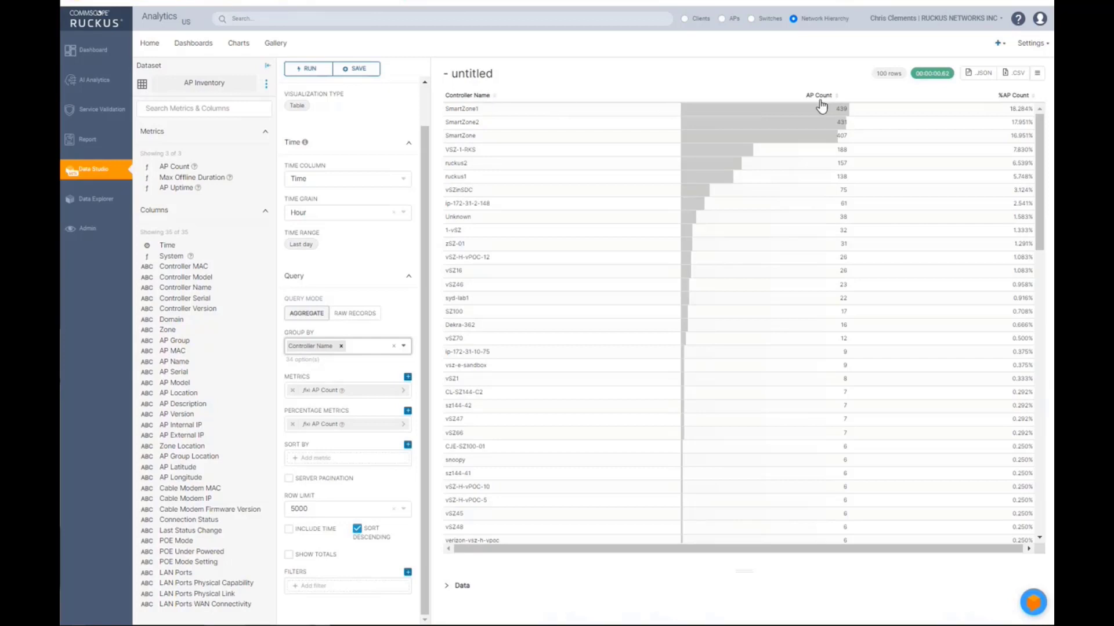
click(464, 97)
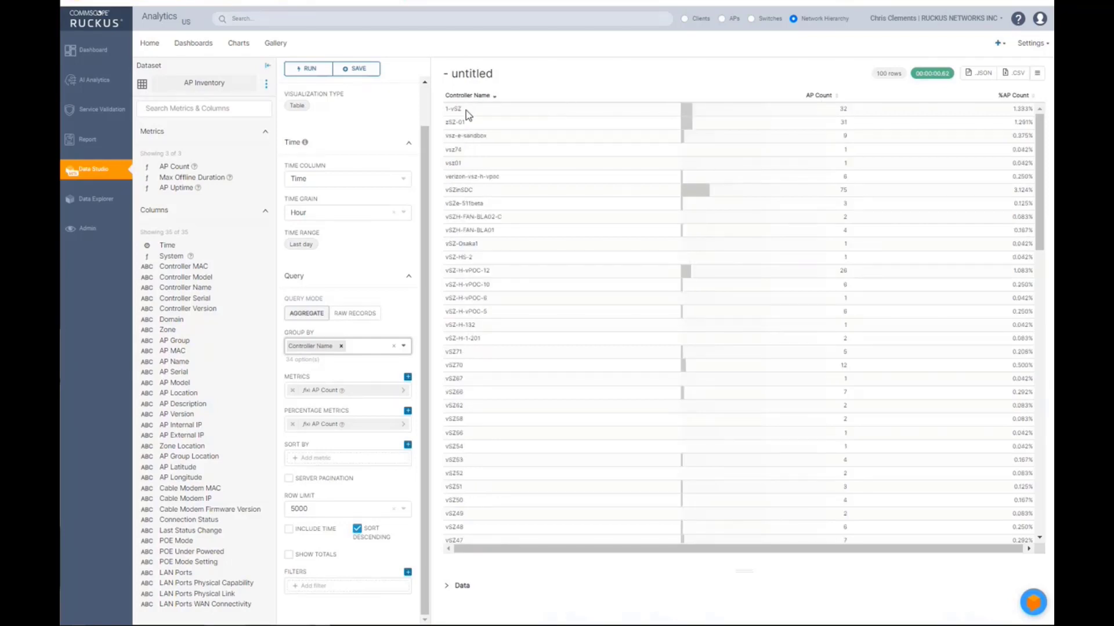
click(824, 98)
click(1000, 99)
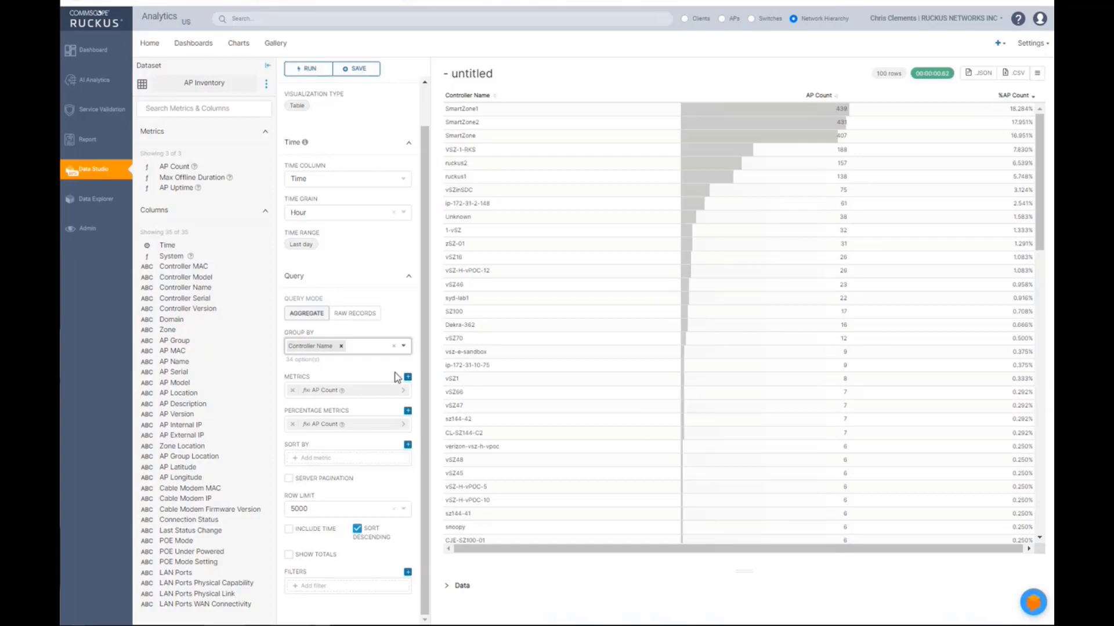
- Try sorting the query by the saved metric AP Count, and remove that sort metric again
click(322, 459)
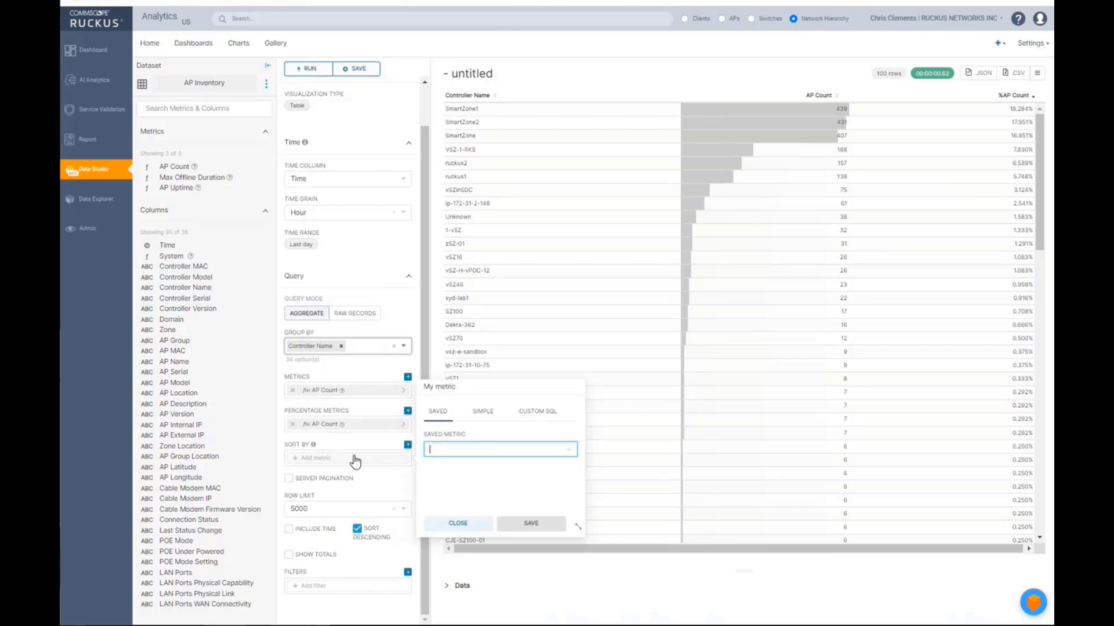
click(456, 449)
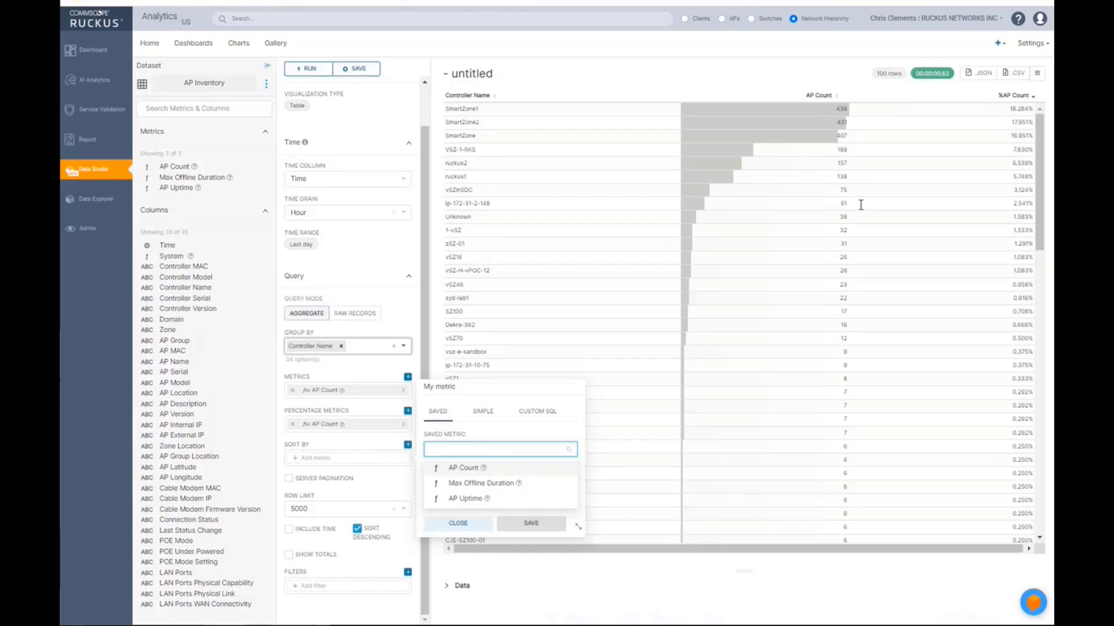
click(464, 468)
click(529, 525)
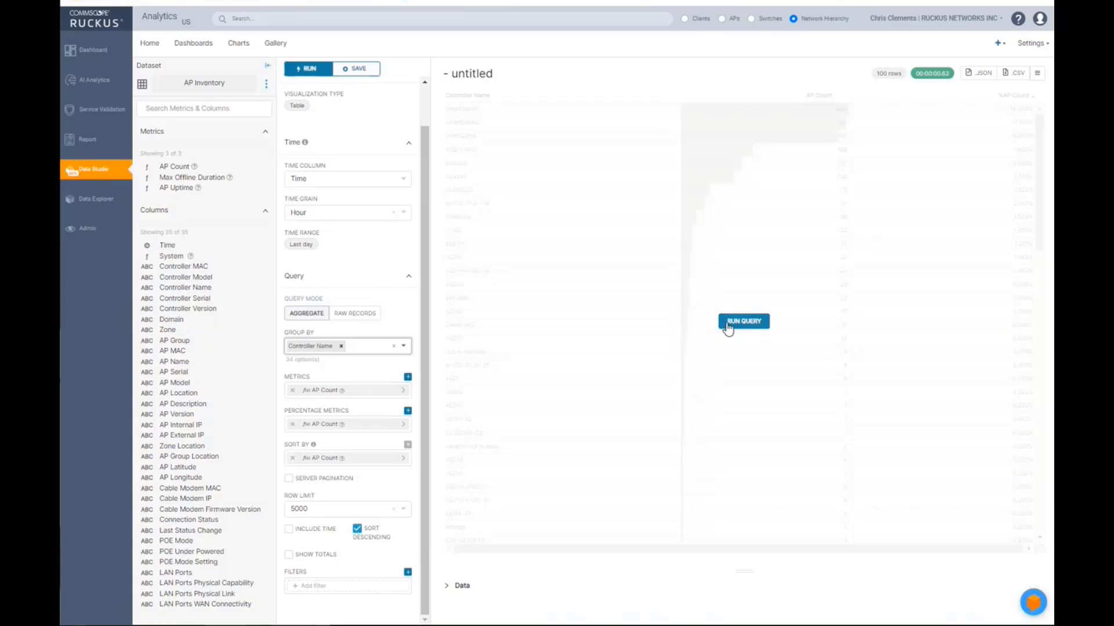
click(728, 323)
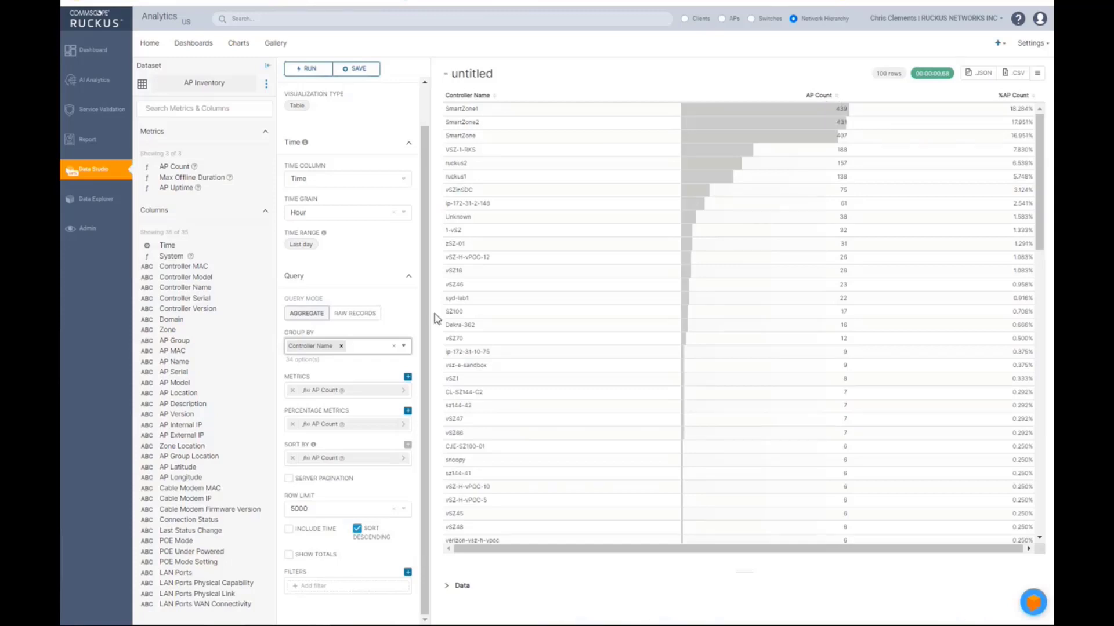
click(292, 458)
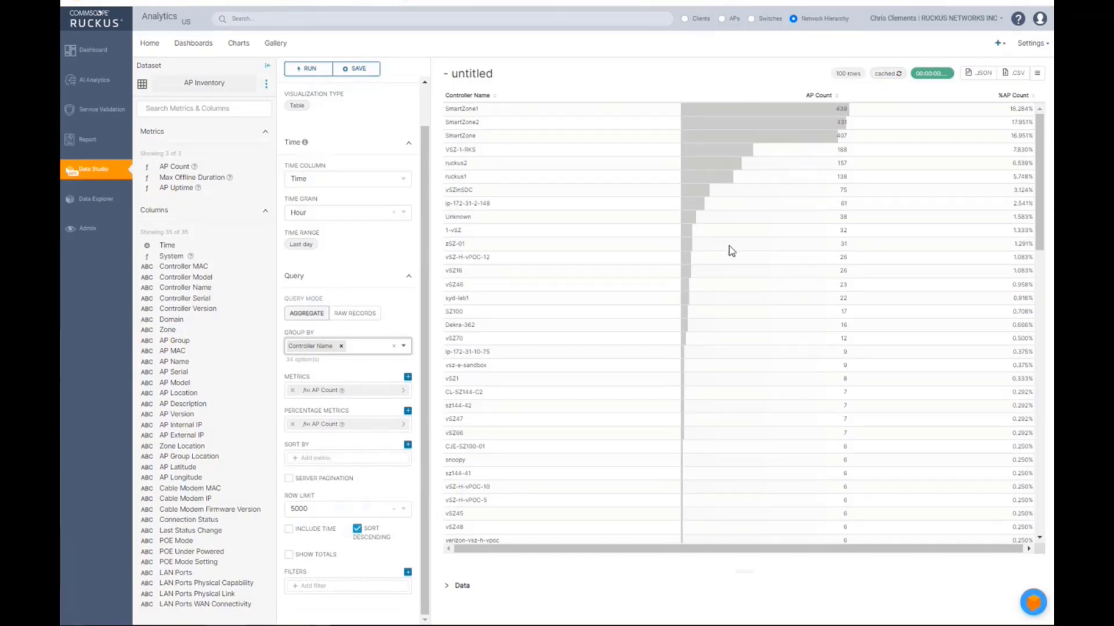
- Enable server pagination for the table and run the query
scroll(1043, 162, down, 15)
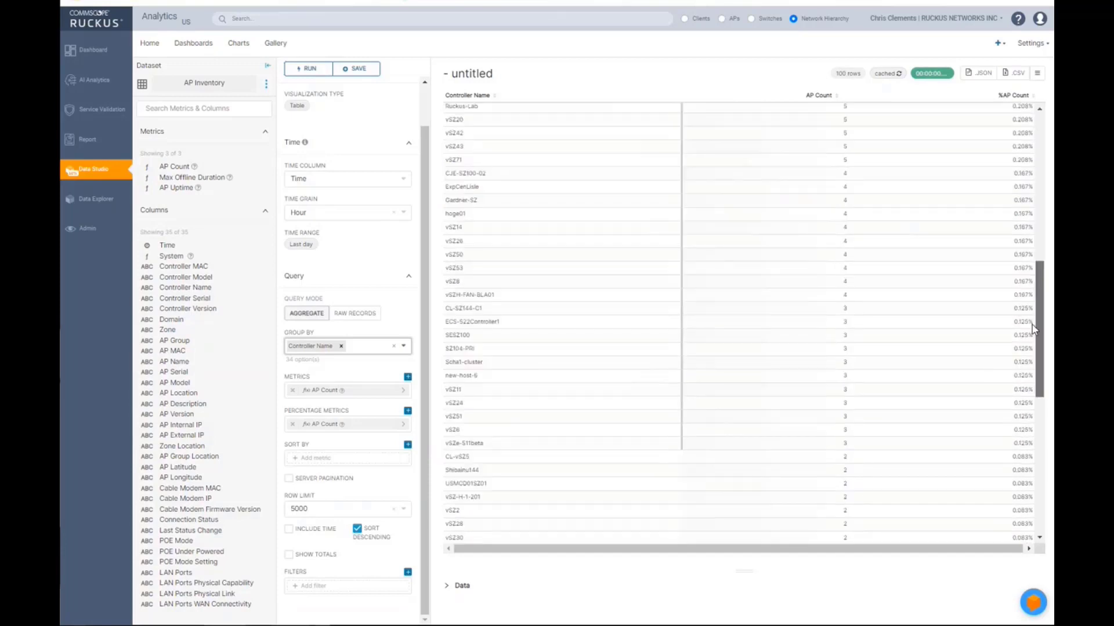
scroll(551, 395, up, 15)
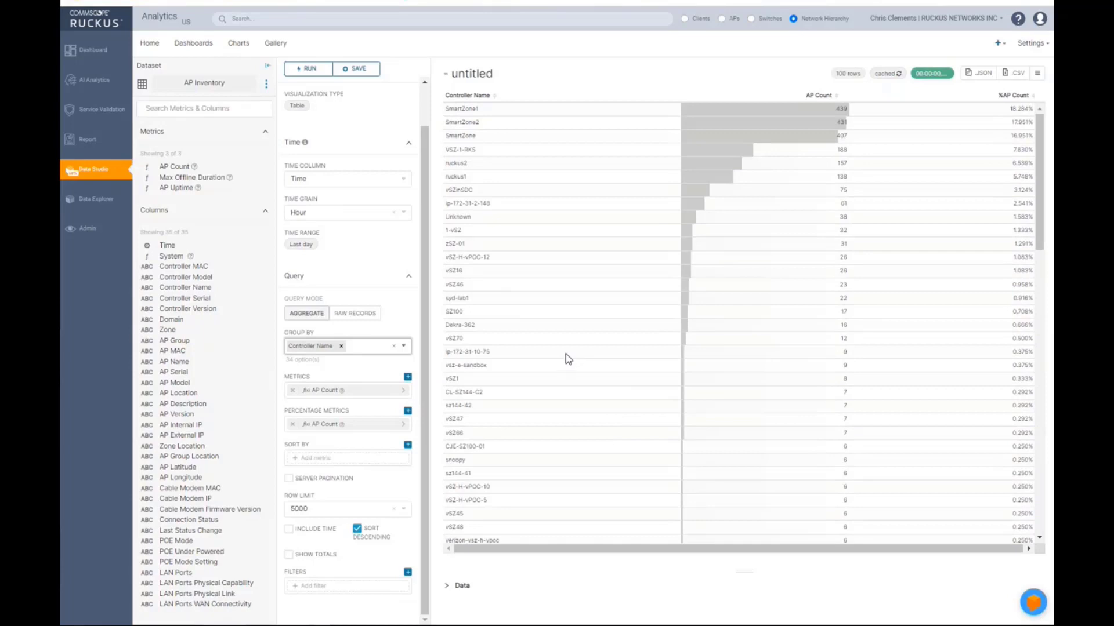
scroll(587, 252, down, 15)
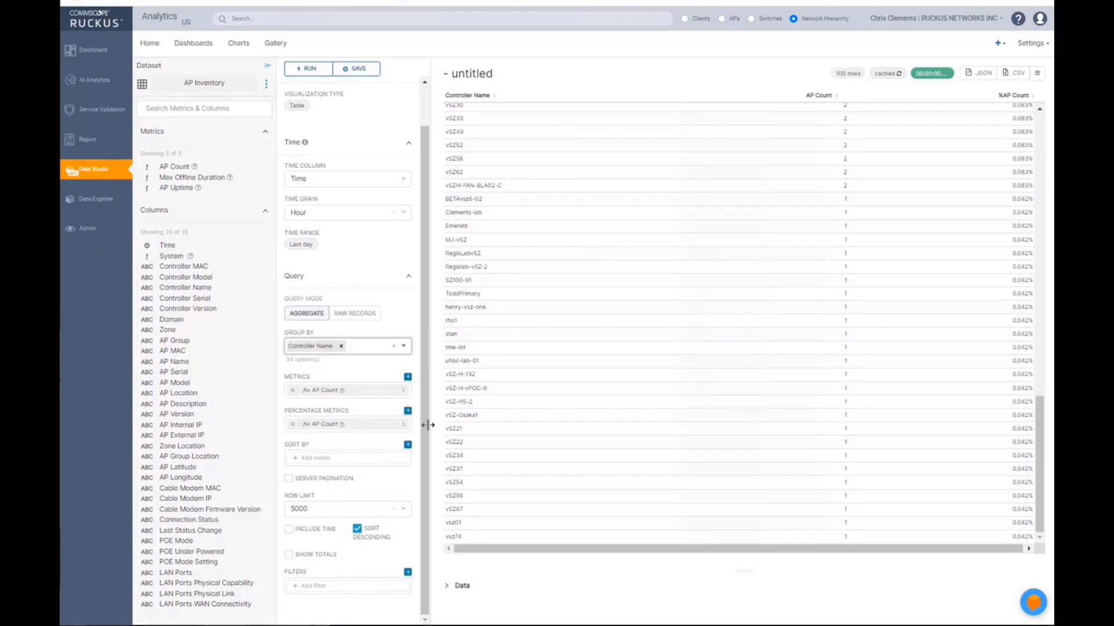
click(288, 479)
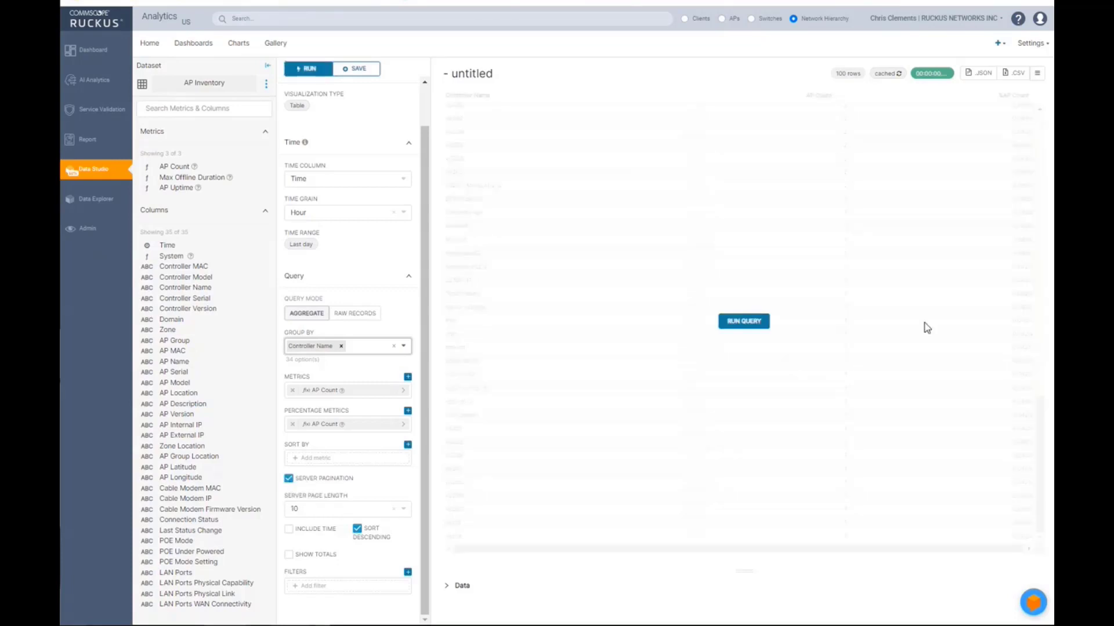
click(748, 322)
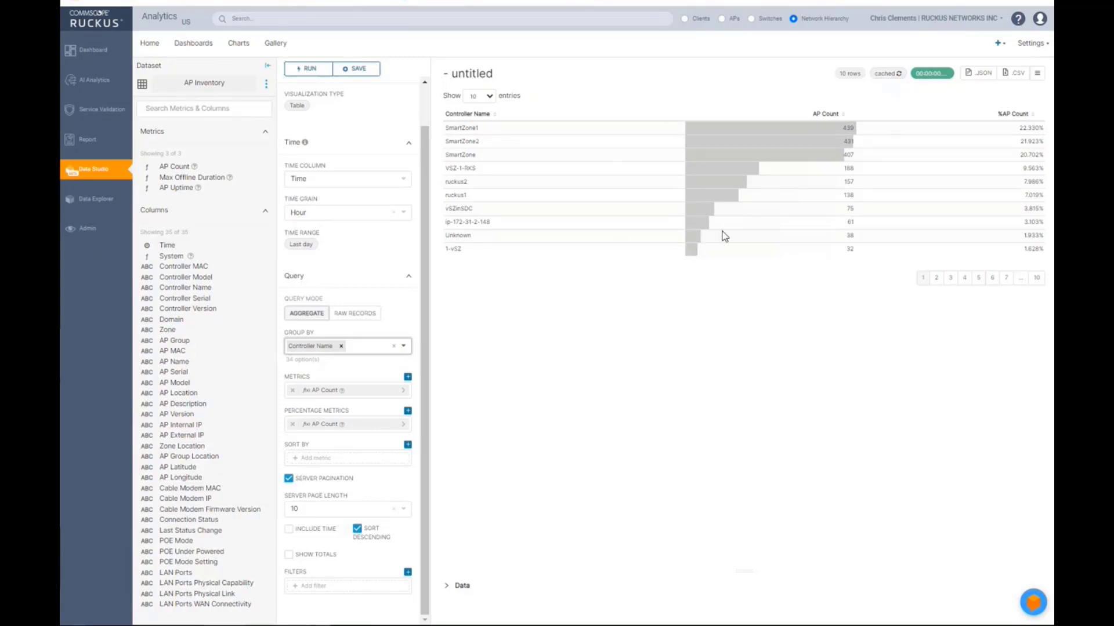
- Browse the paginated results by viewing pages 3, 1, 2 and 4
click(951, 280)
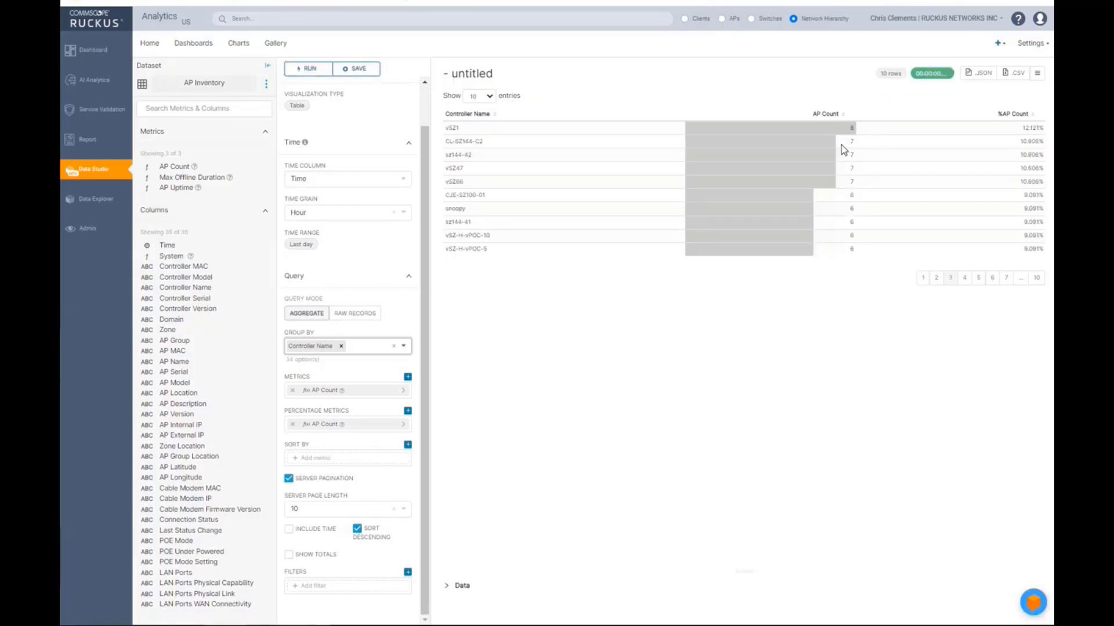
click(922, 277)
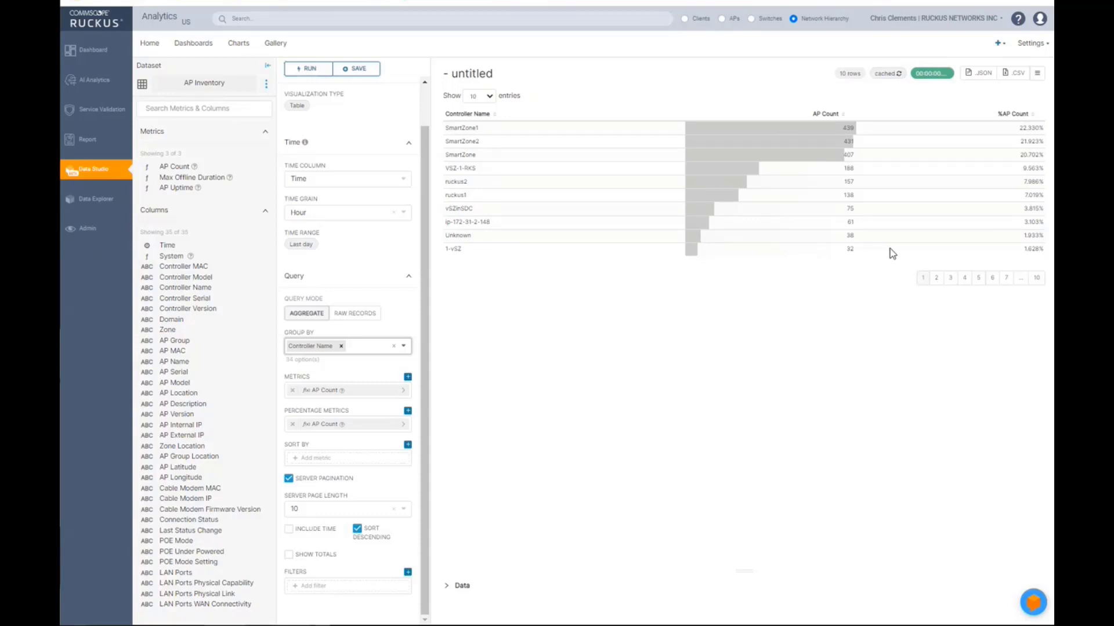
click(936, 279)
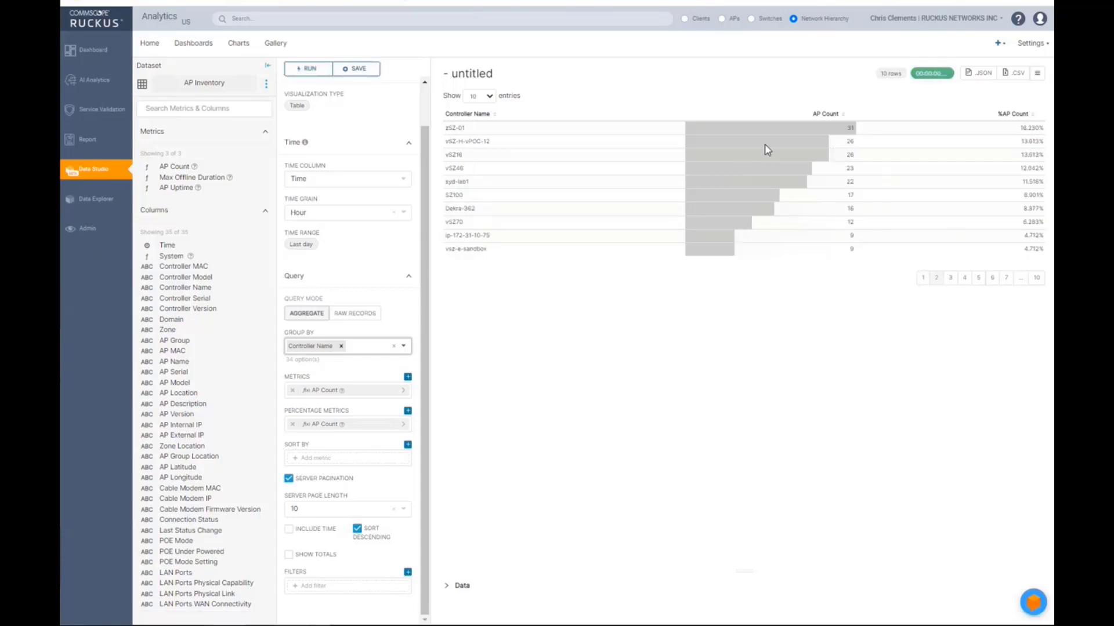
click(964, 280)
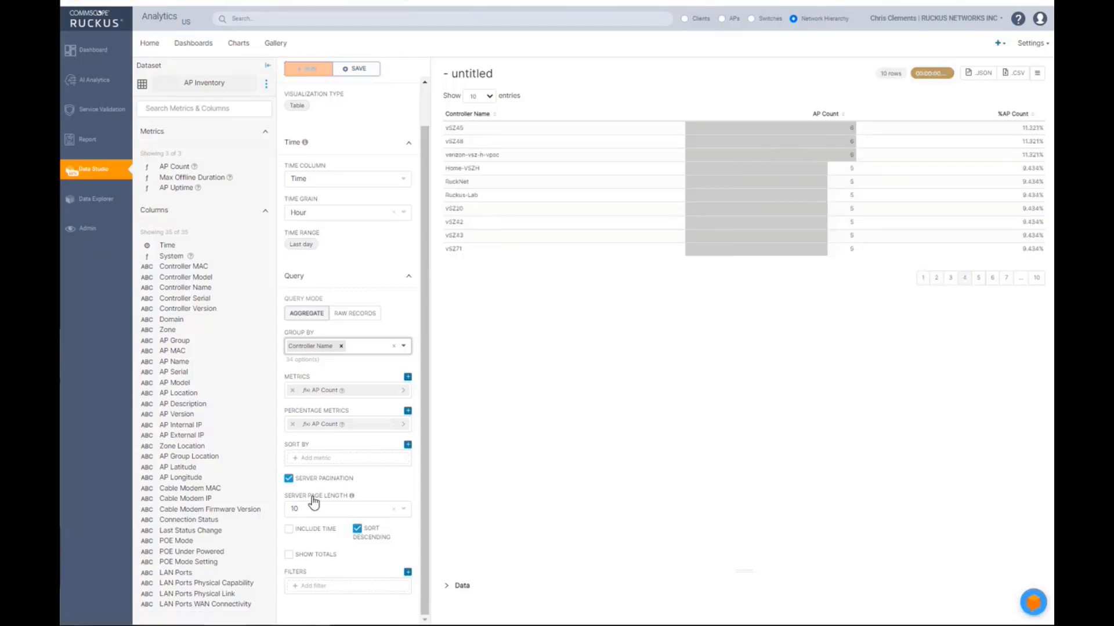
- Set the server page length to 20, run the query, and view page 2 of the results
click(394, 511)
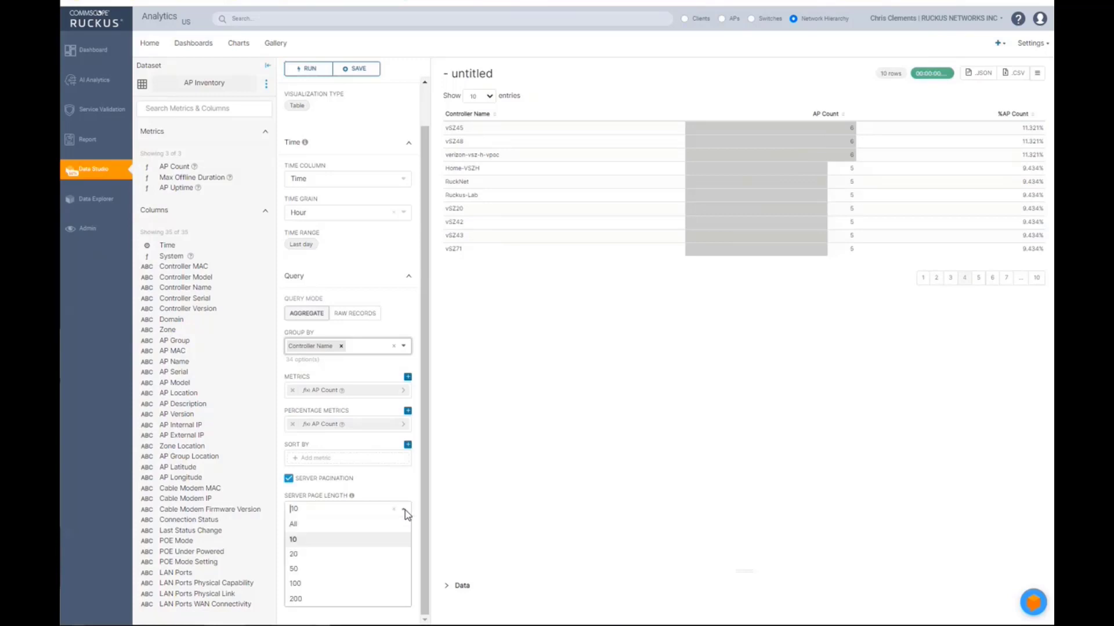
click(293, 553)
click(747, 324)
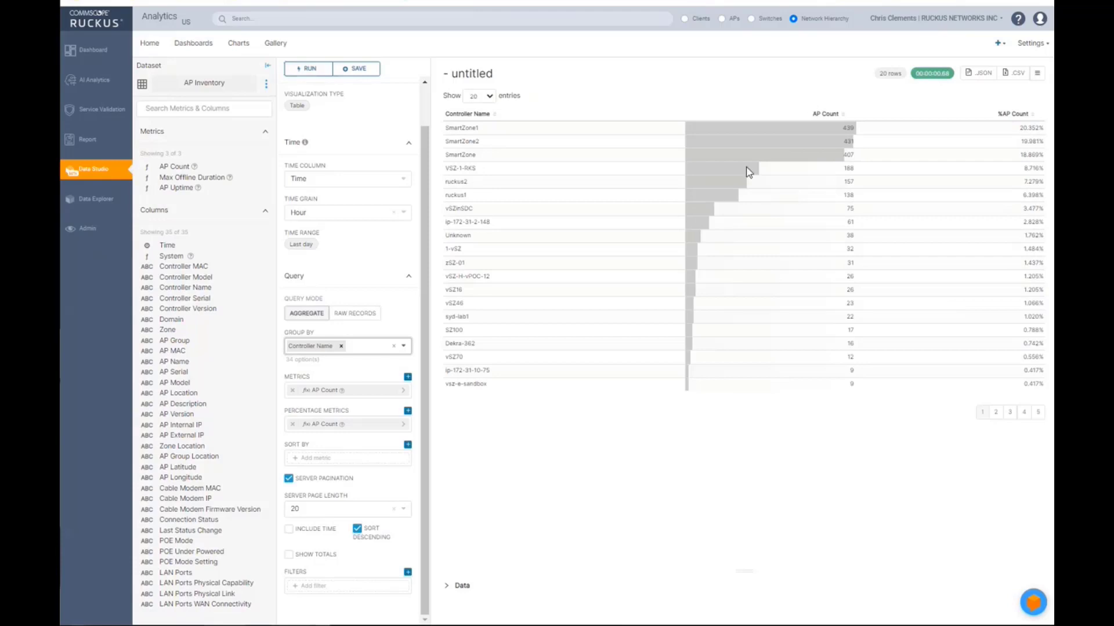
click(995, 412)
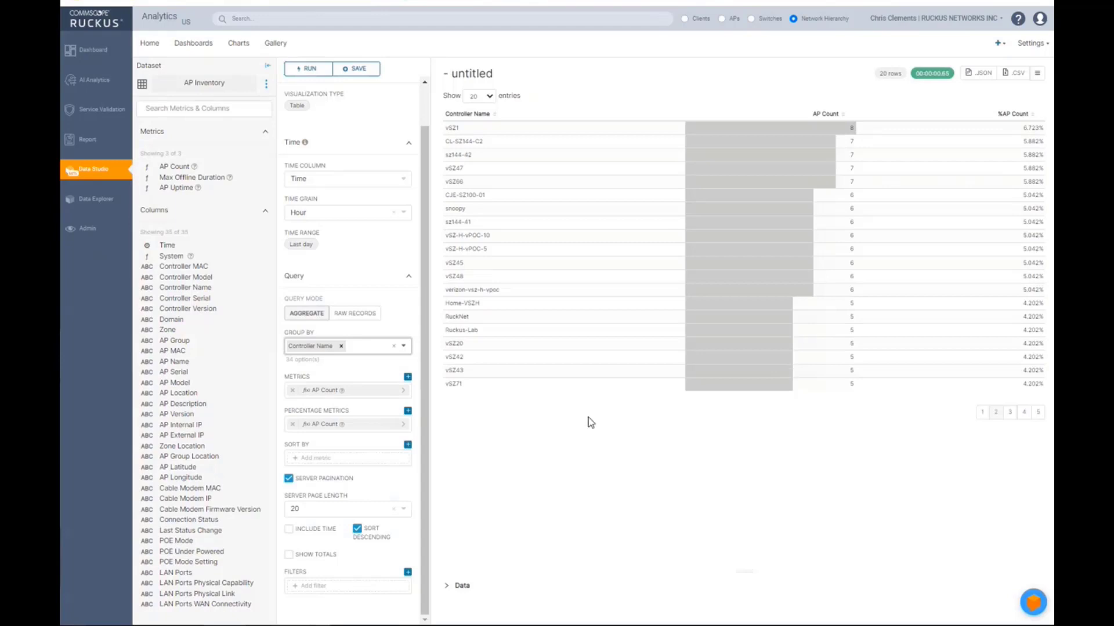
- Try including time in the table query, and rerun the query with that option turned off again
click(293, 529)
click(728, 321)
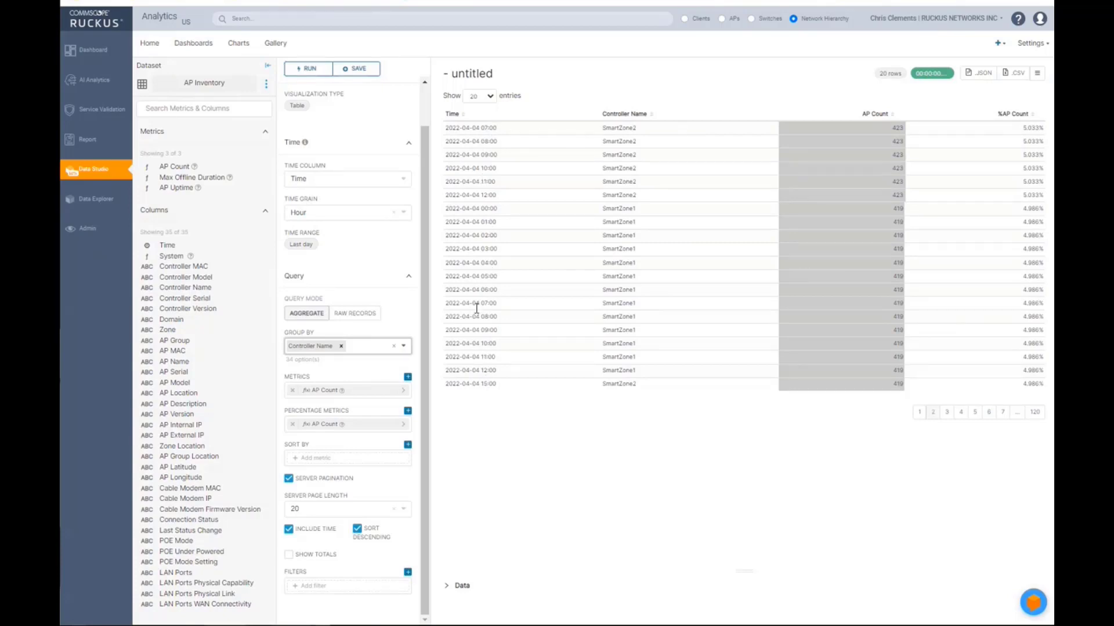
click(289, 529)
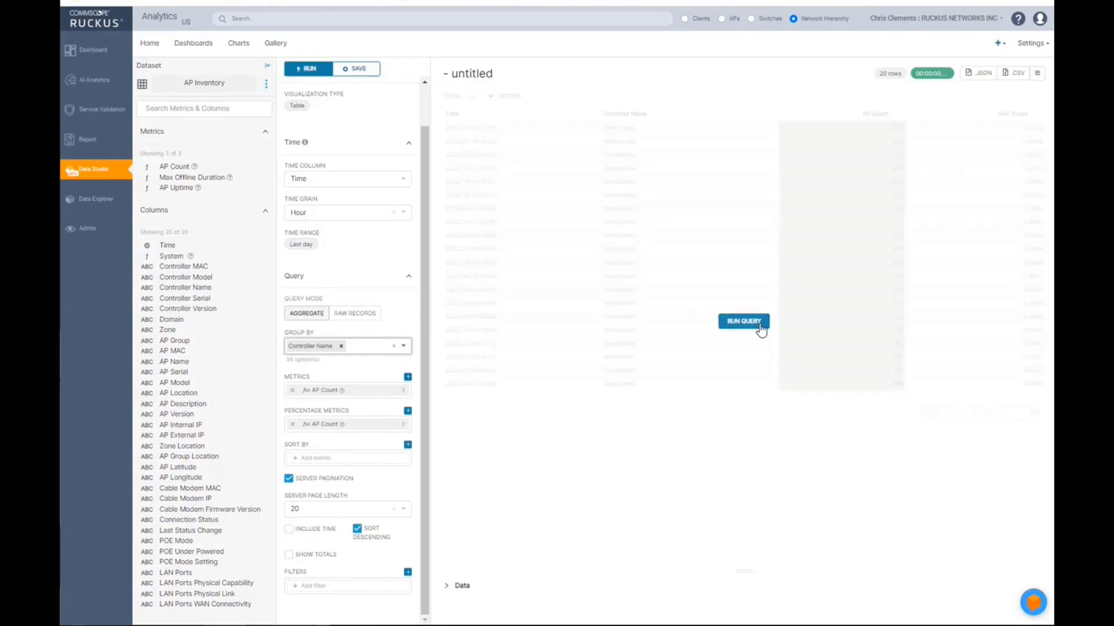
click(754, 322)
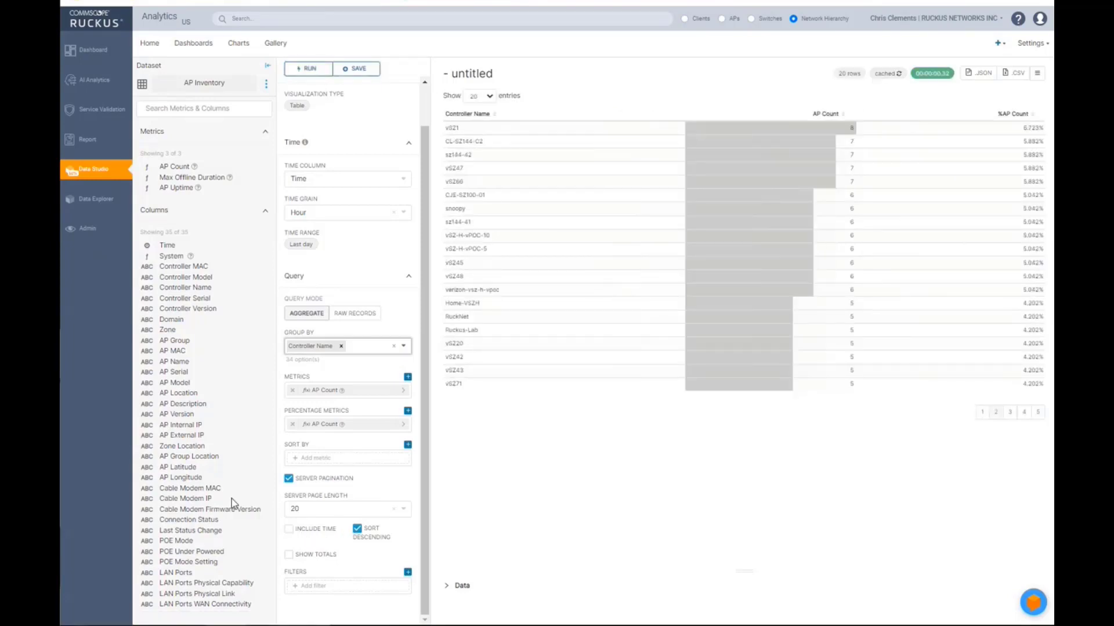
- Show totals in the table, run the query, and return to page 1 of the results
click(289, 557)
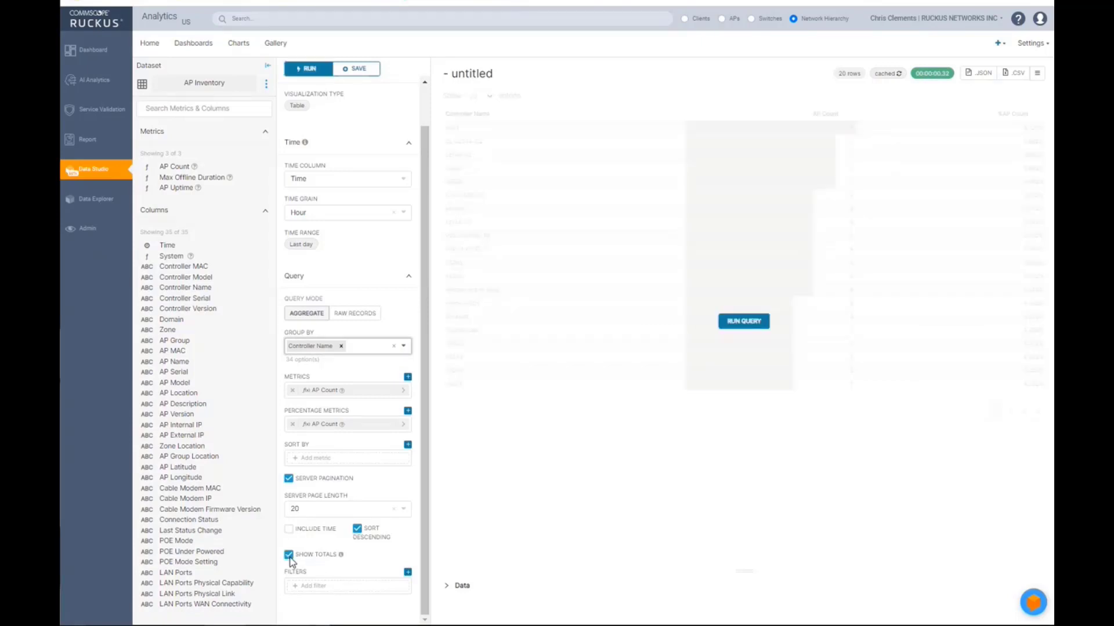
click(746, 322)
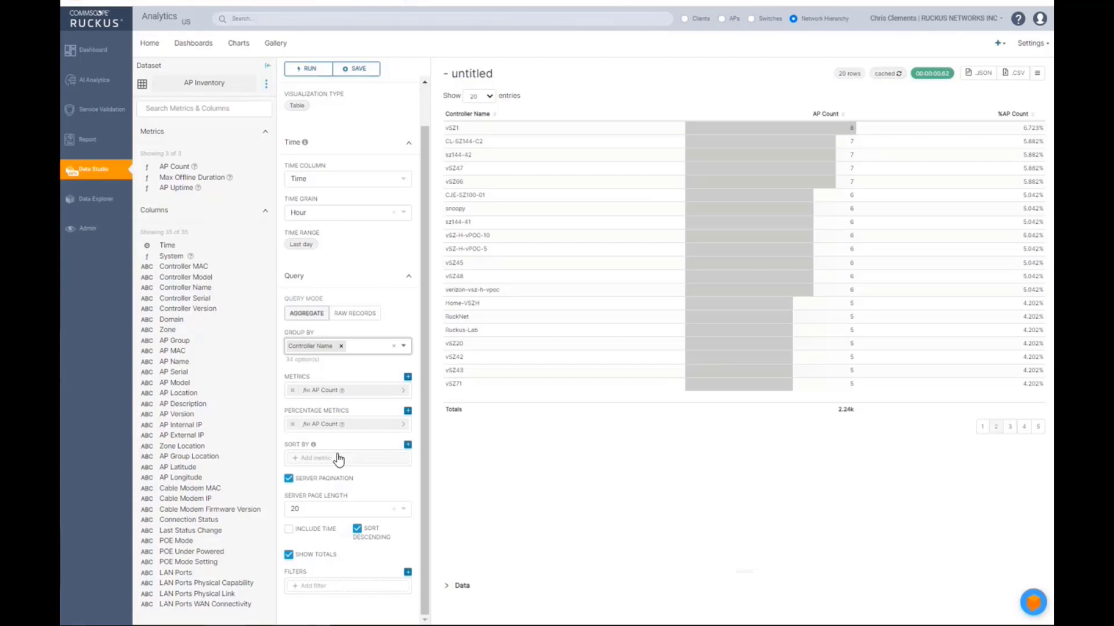
click(981, 427)
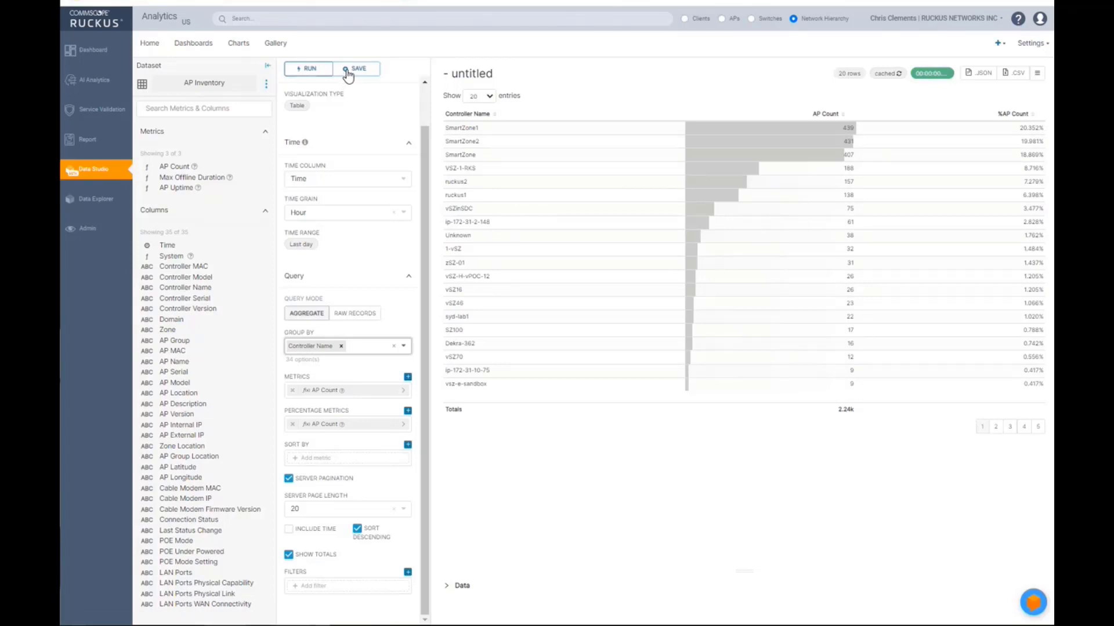
- Save the table as a new chart named Ap-Controller without adding it to a dashboard
click(346, 70)
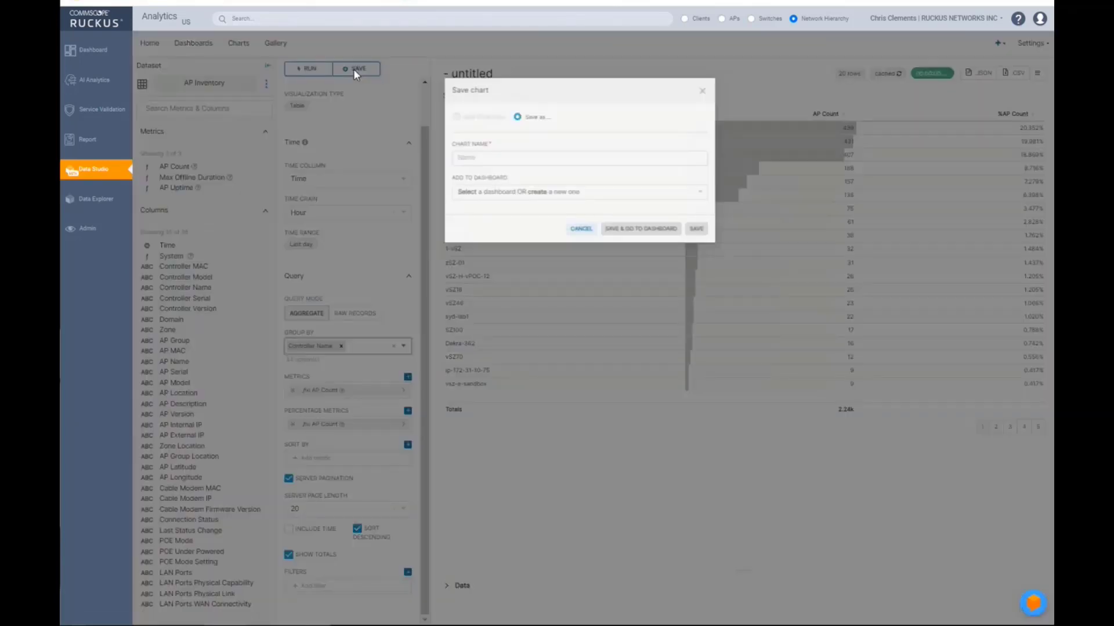
click(515, 165)
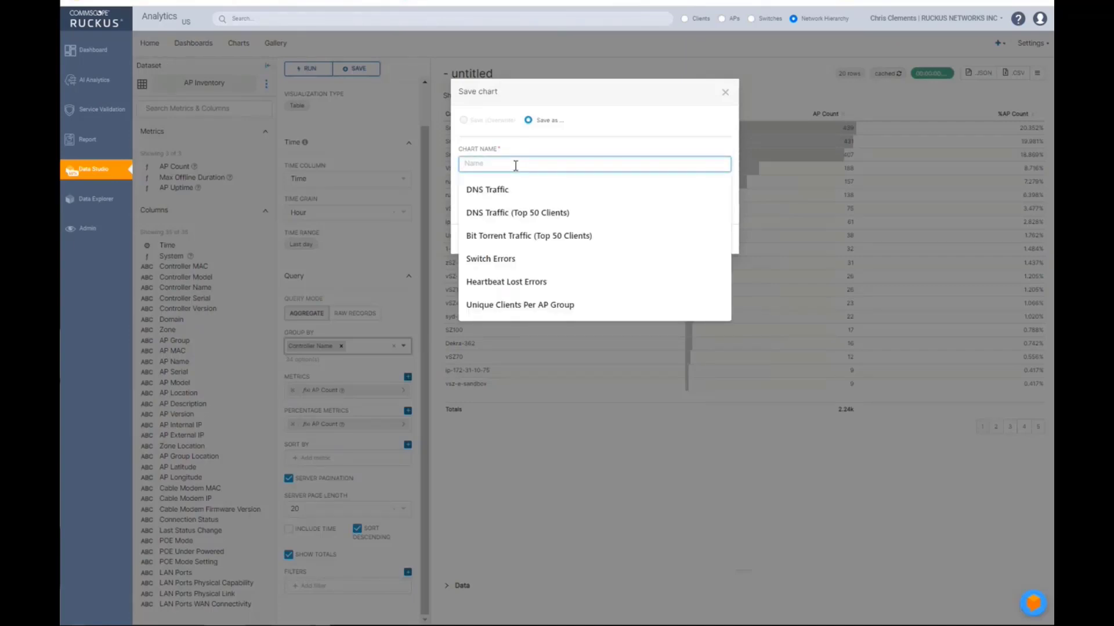
text(Ap)
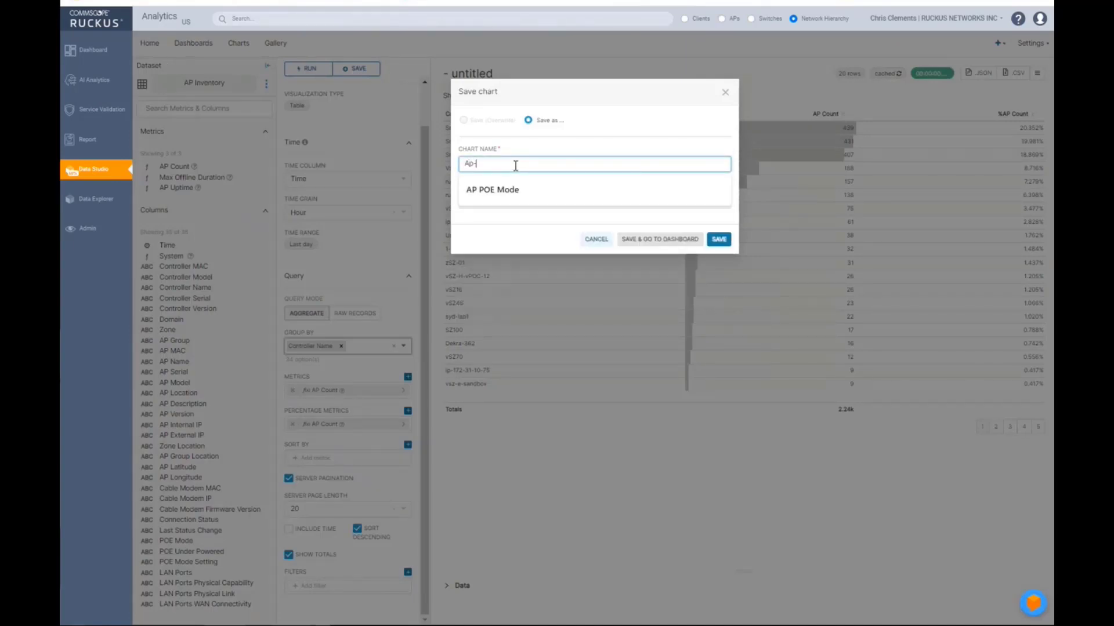
text(-Cont)
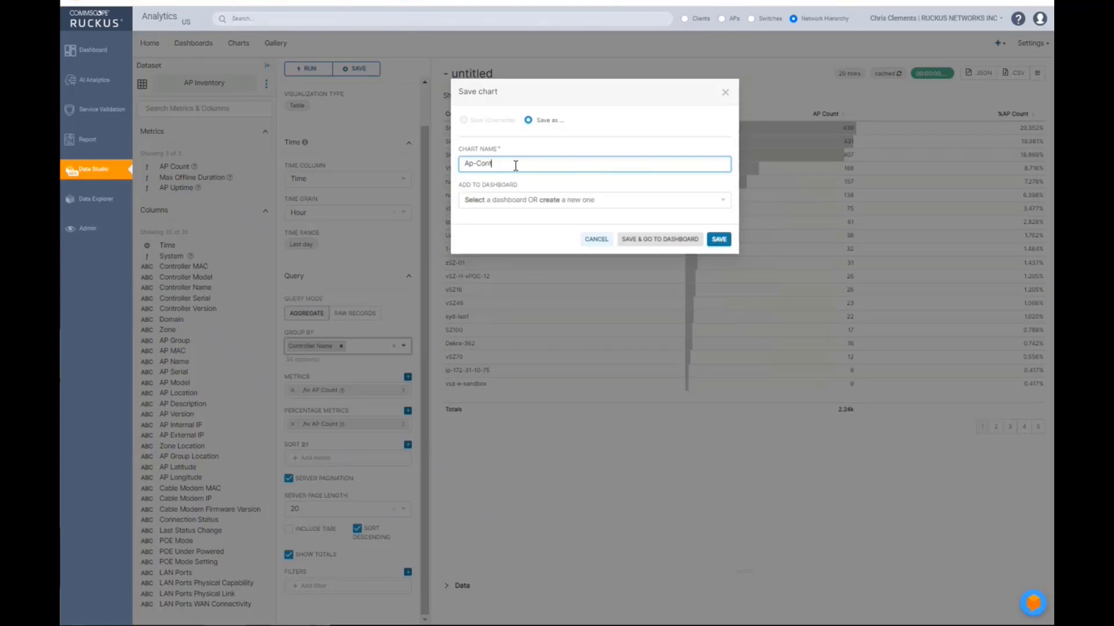
text(roller)
click(718, 239)
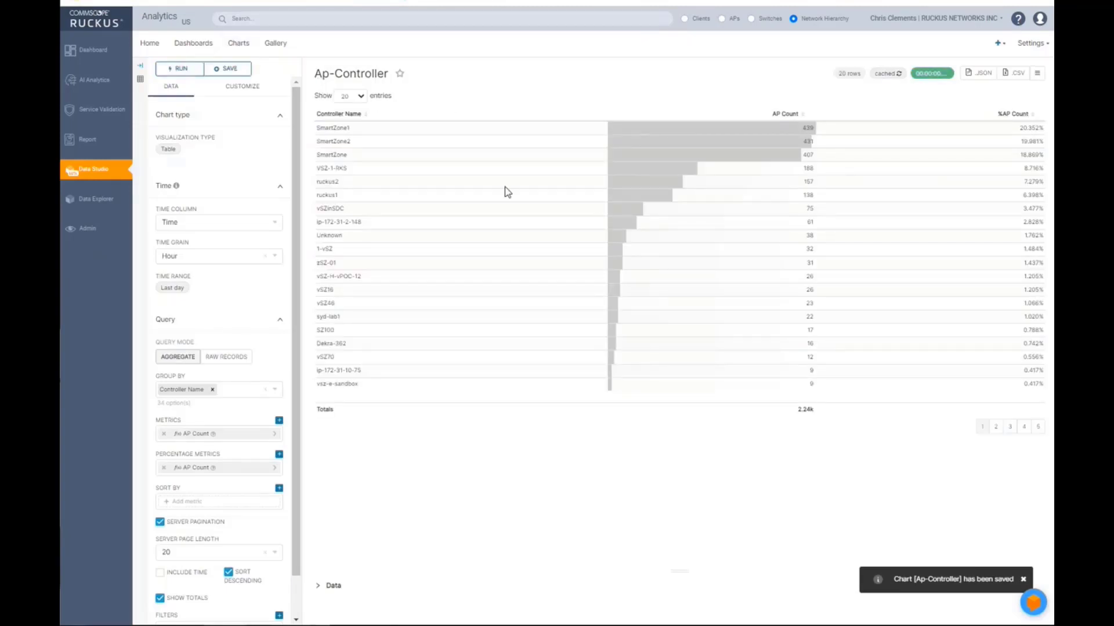
- Reopen the saved Ap-Controller chart from the charts list and review its query settings
click(237, 44)
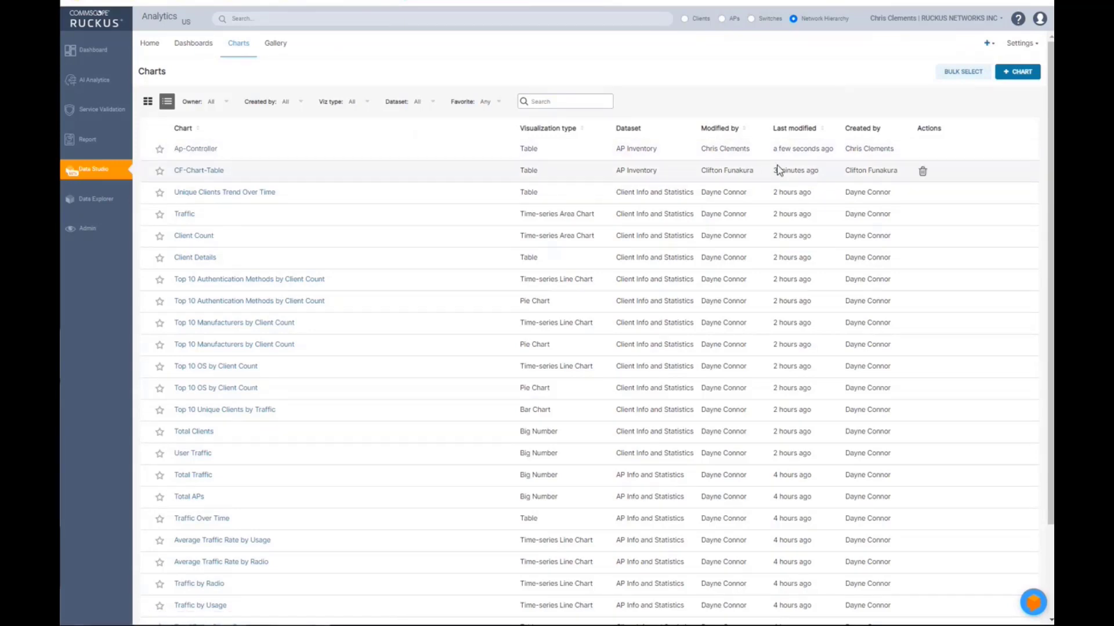
click(195, 149)
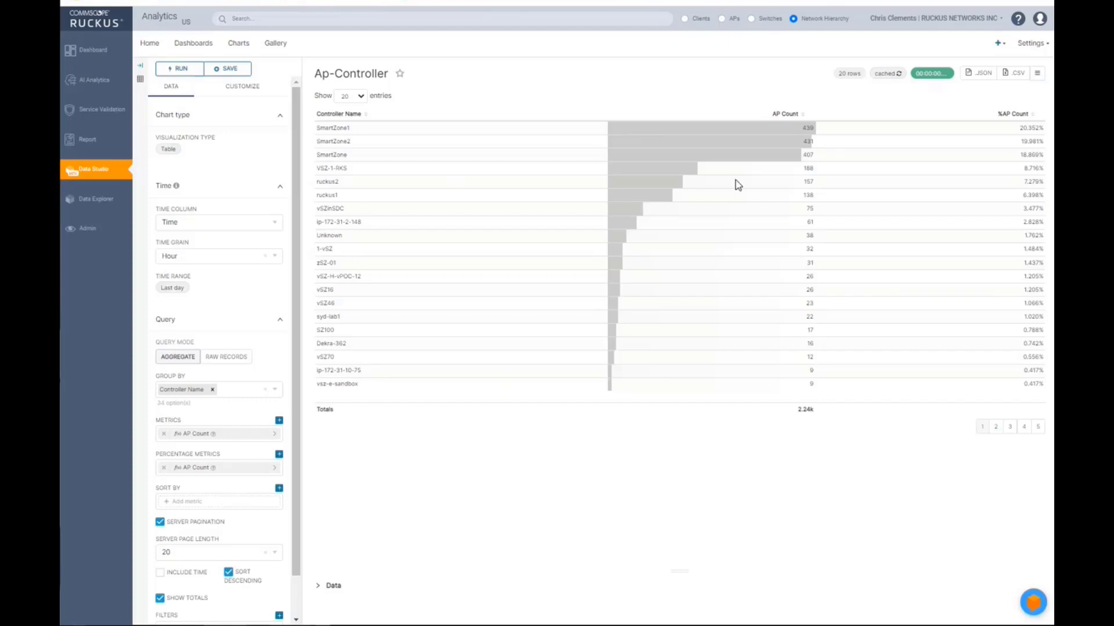
mouse_move(625, 219)
scroll(219, 522, down, 1)
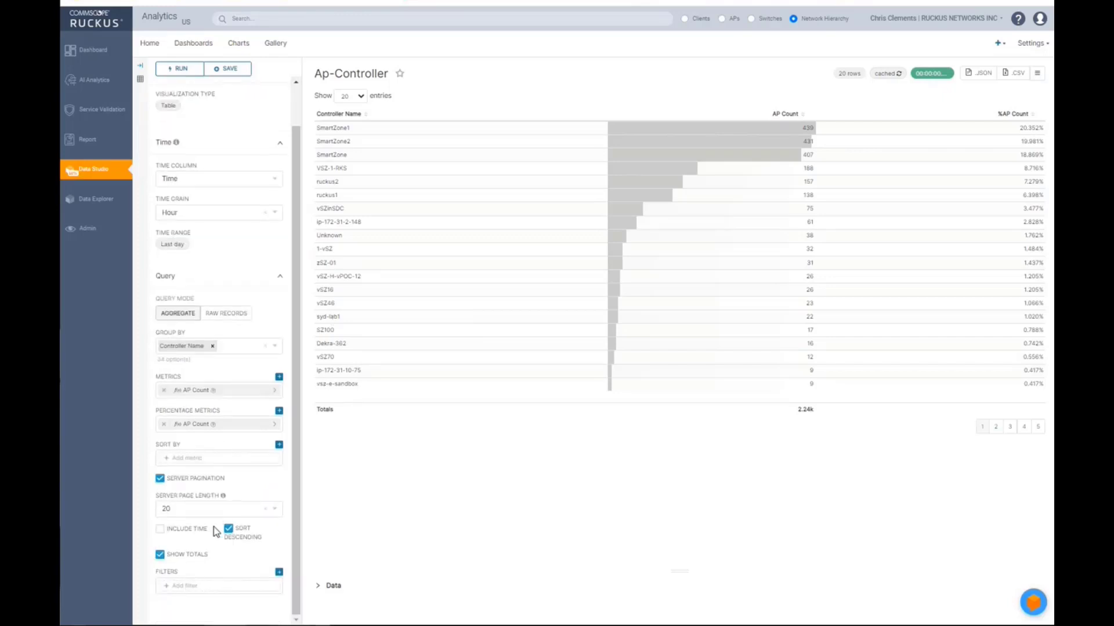
- Show the dataset's metrics and columns, and start a simple filter on the Controller Model column (ctrlModel)
click(194, 587)
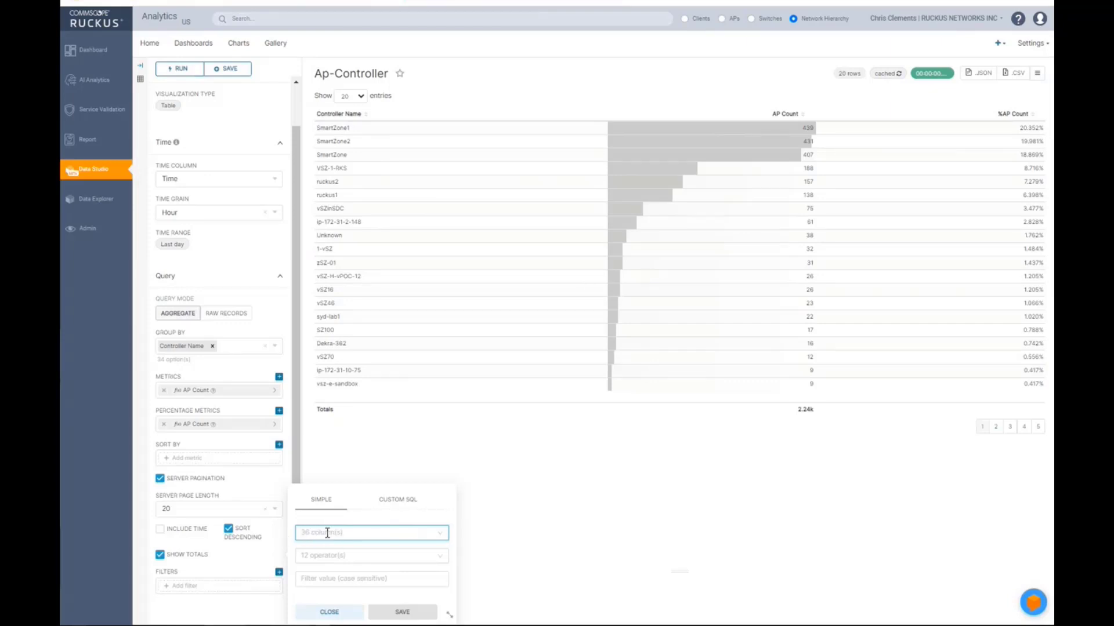
click(140, 67)
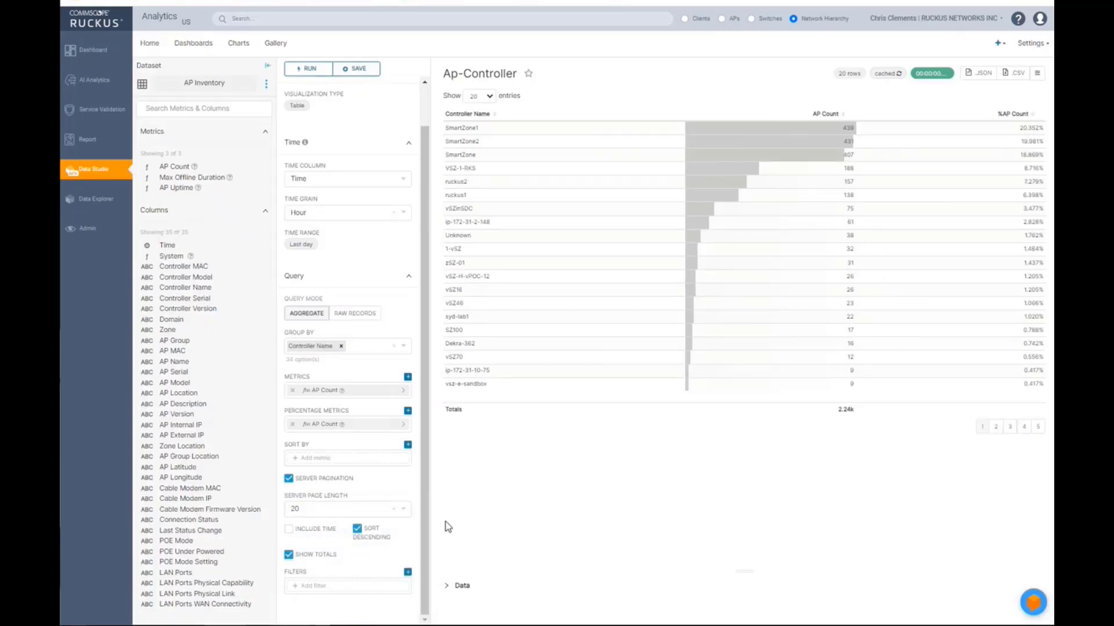
click(355, 587)
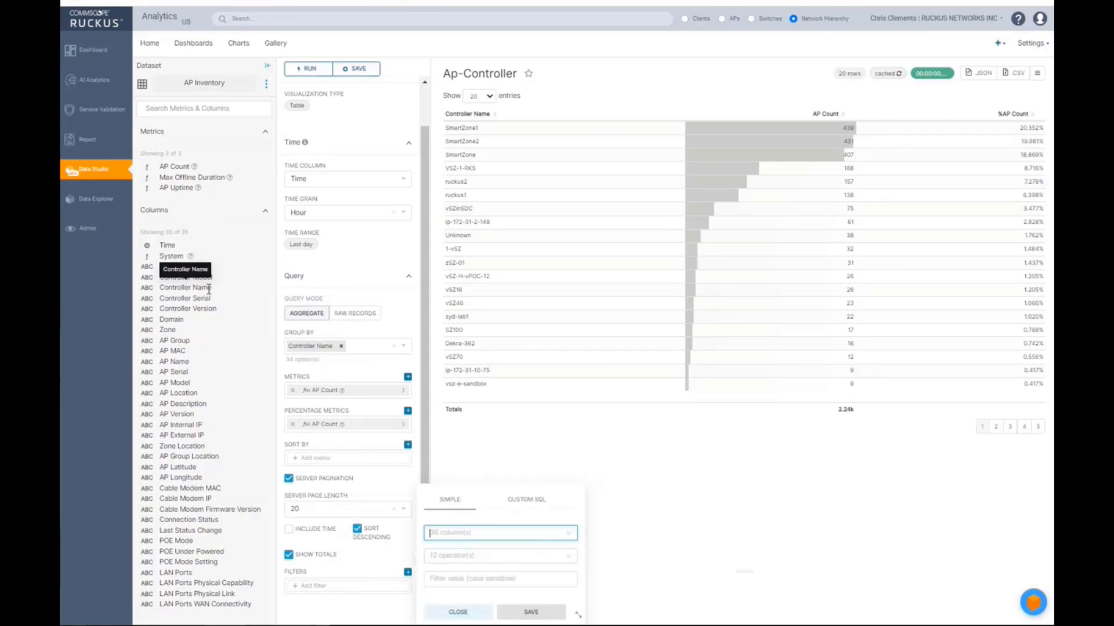
click(493, 536)
scroll(498, 461, down, 1)
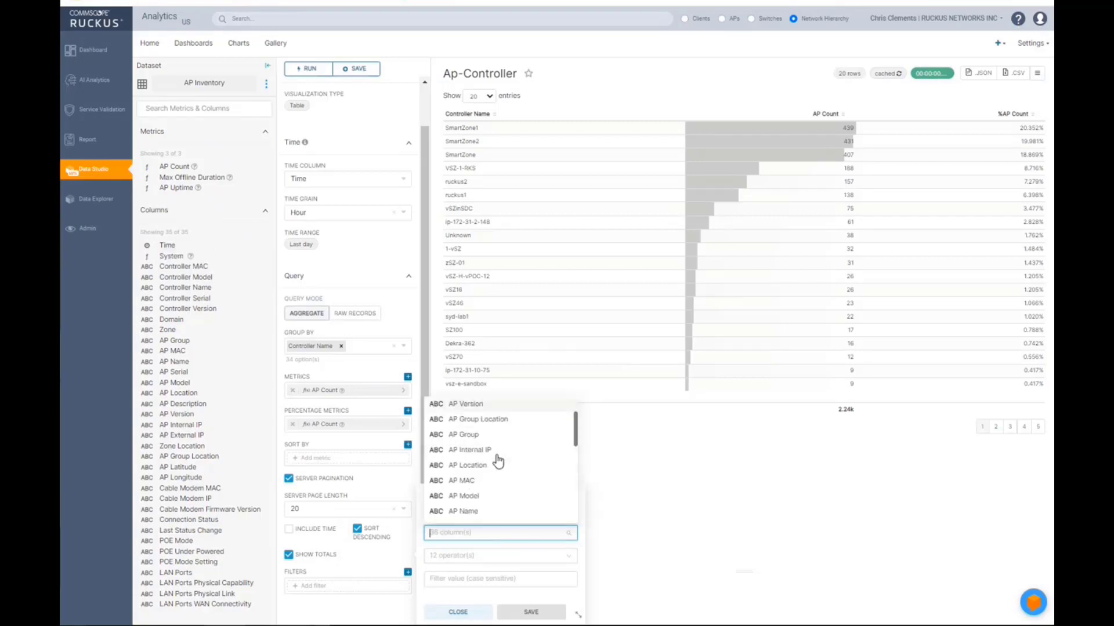
scroll(498, 461, down, 4)
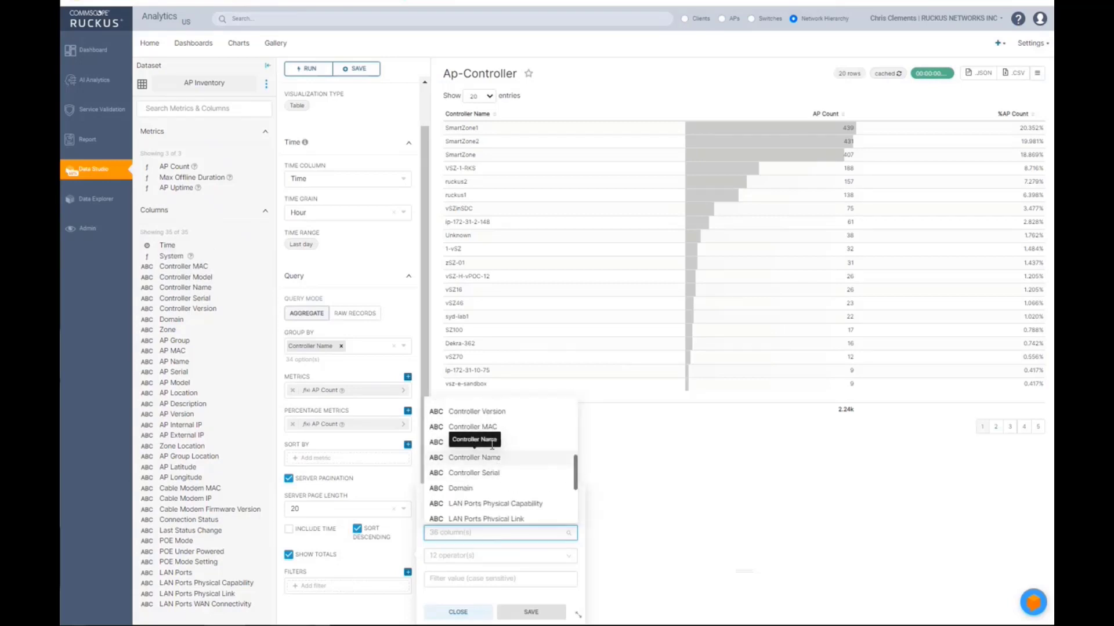
click(458, 443)
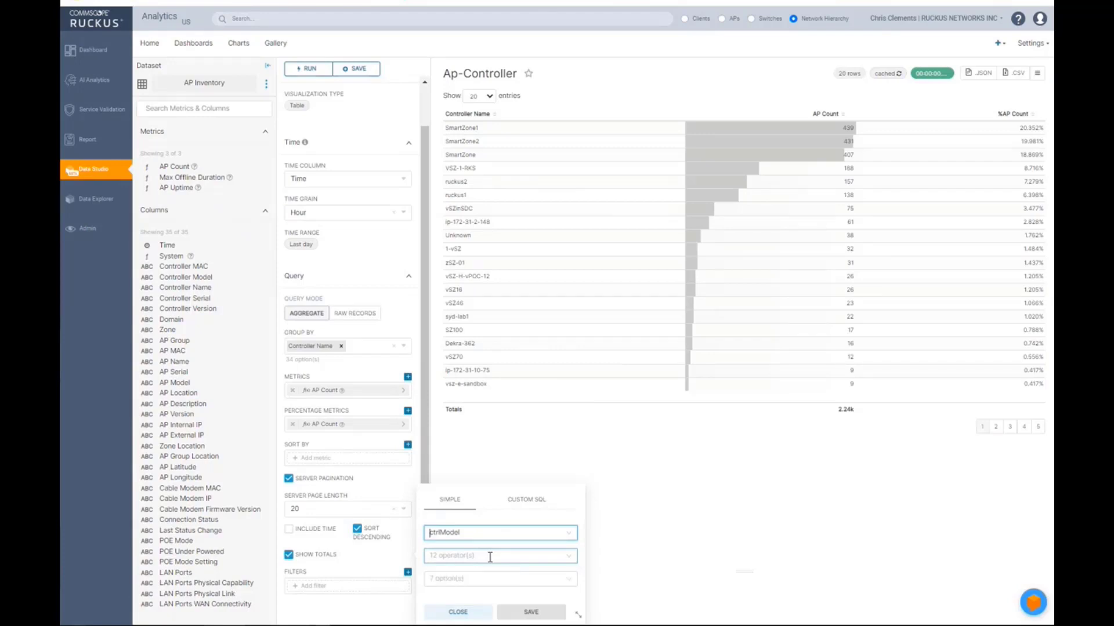
- Set the controller model filter to equals vSCGc and save the filter
click(489, 557)
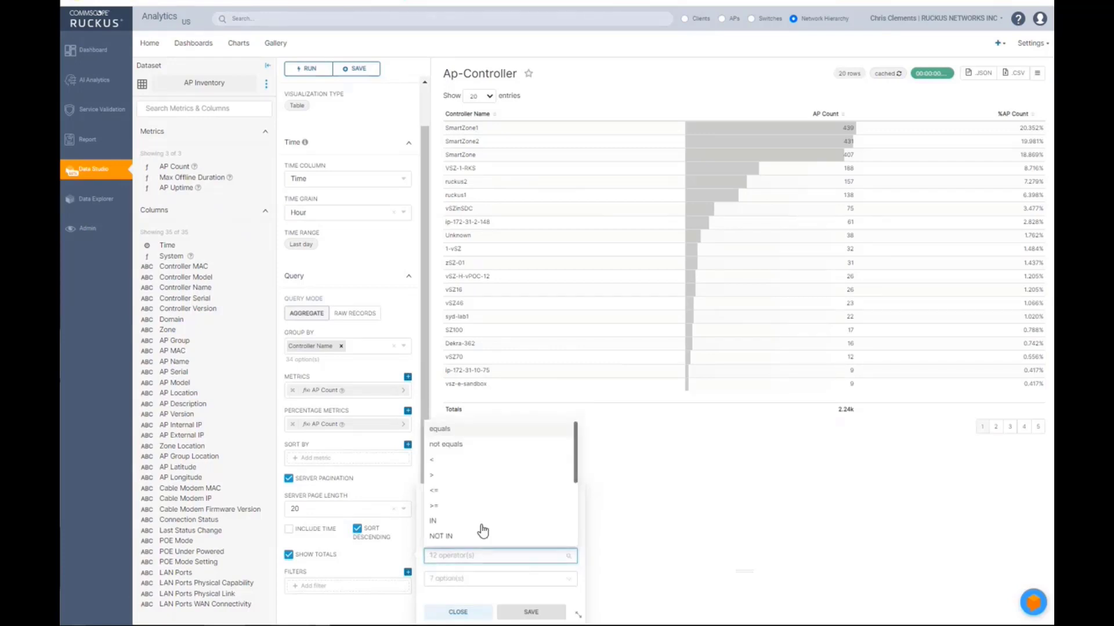
click(449, 436)
click(465, 580)
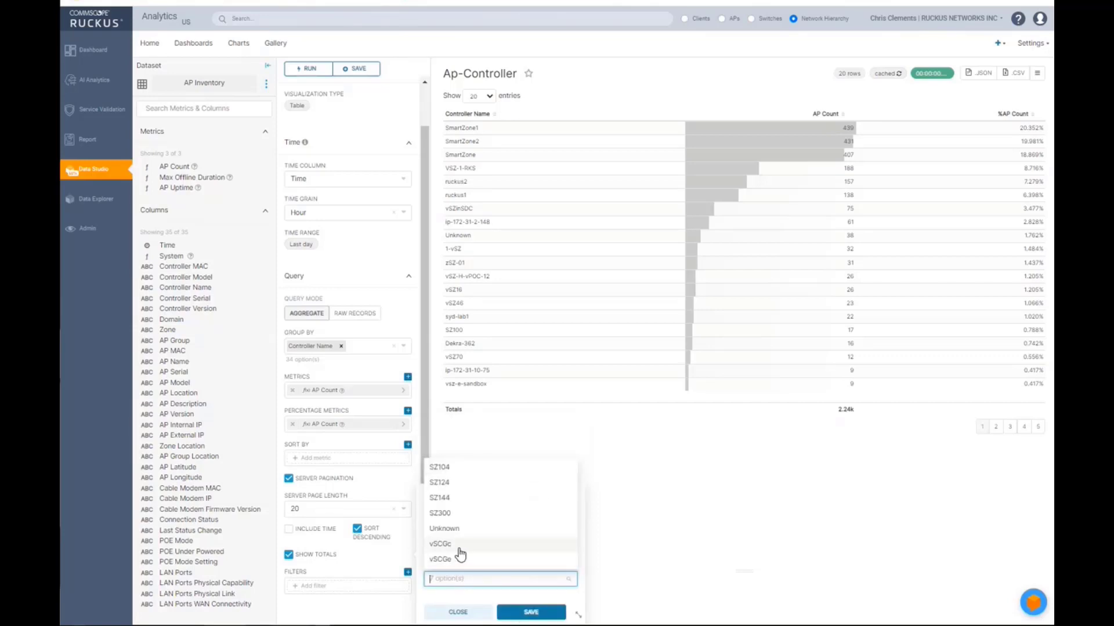
click(442, 545)
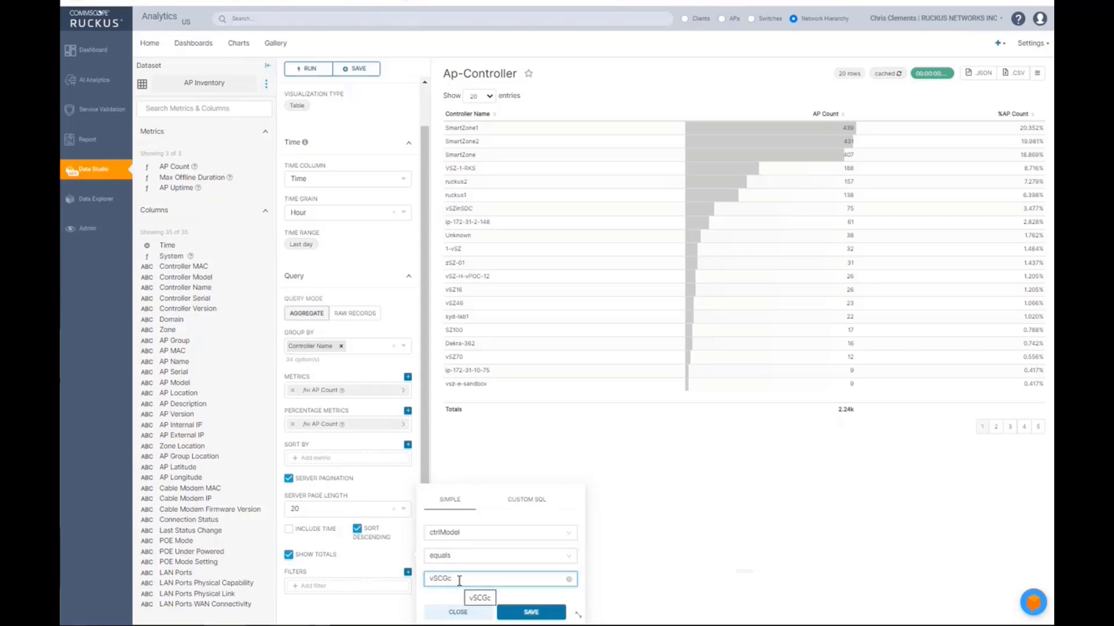
click(529, 613)
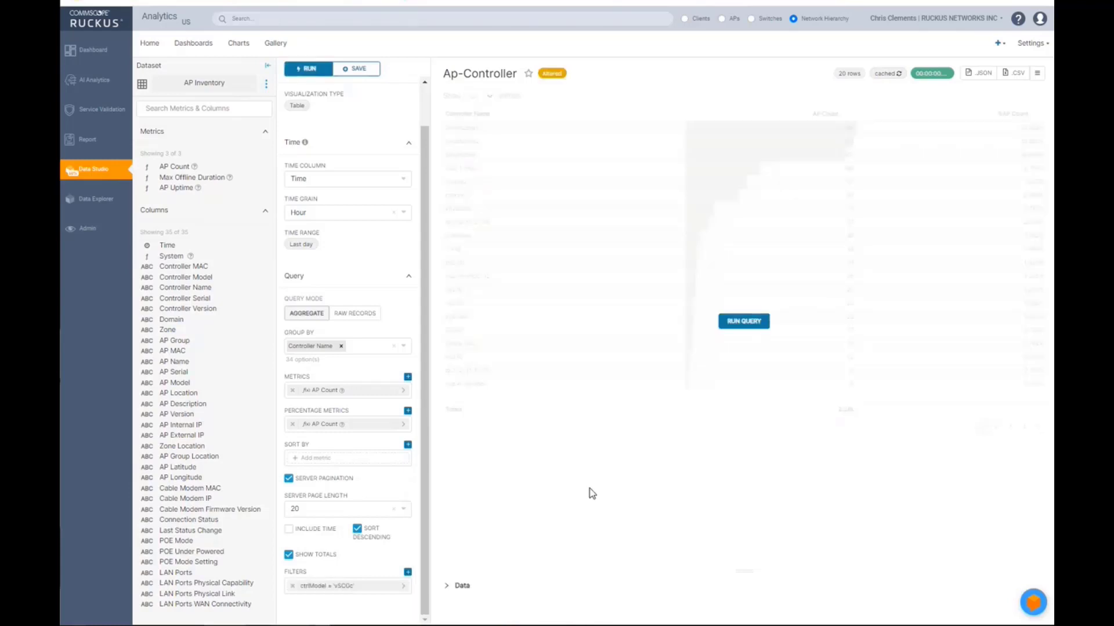
- Run the filtered query and sort the results by controller name in descending order
click(753, 319)
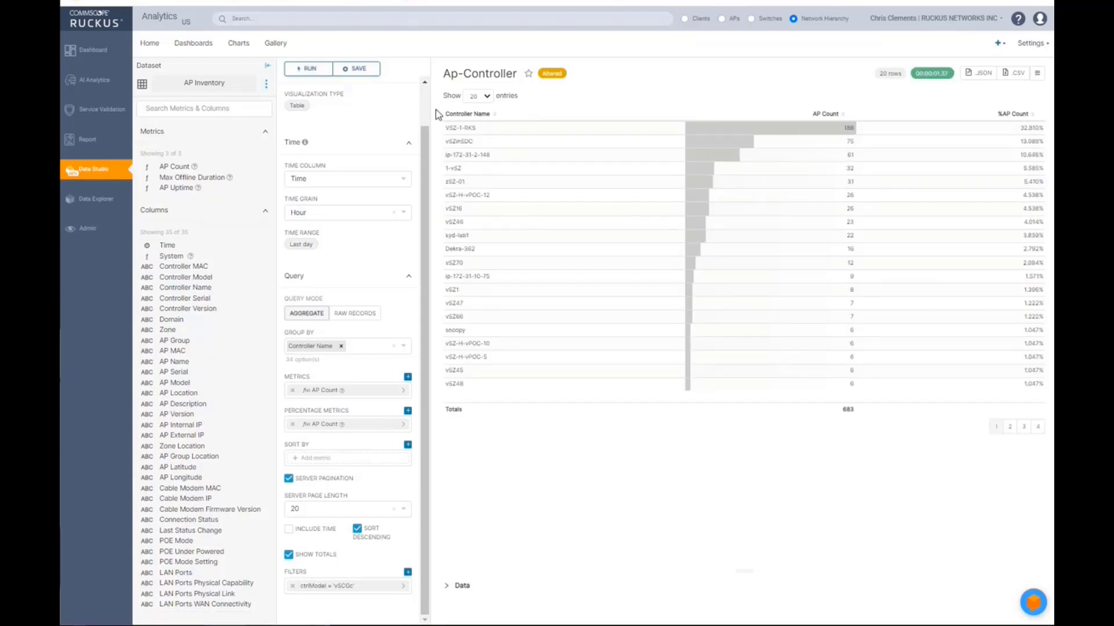
click(467, 115)
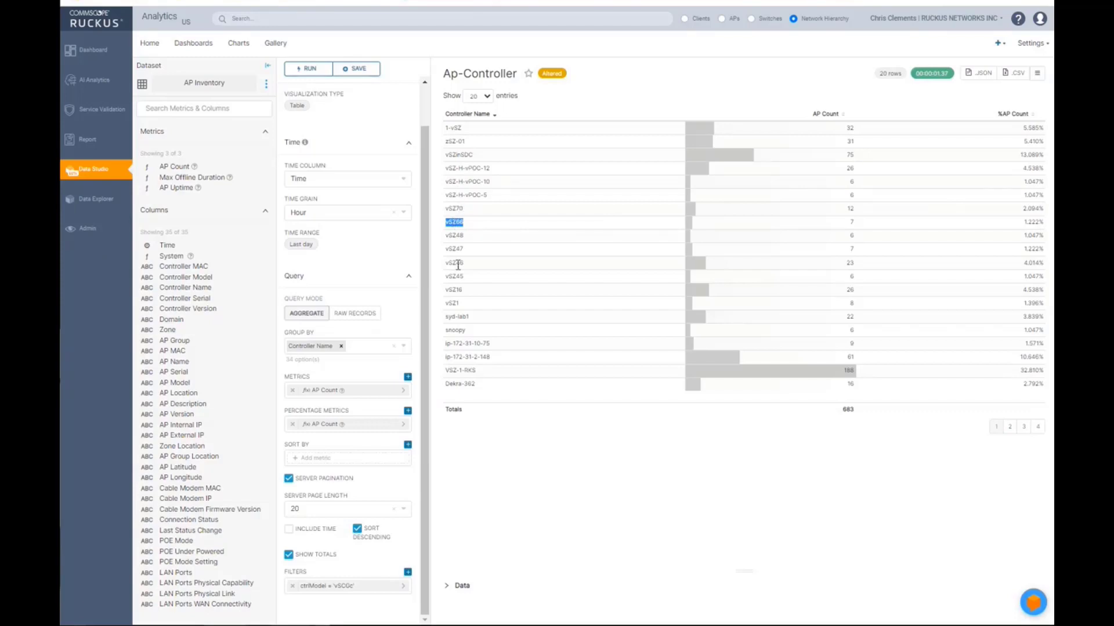
- Change the controller model filter's operator to not equals, keeping vSCGc as the value, and rerun the query
click(374, 588)
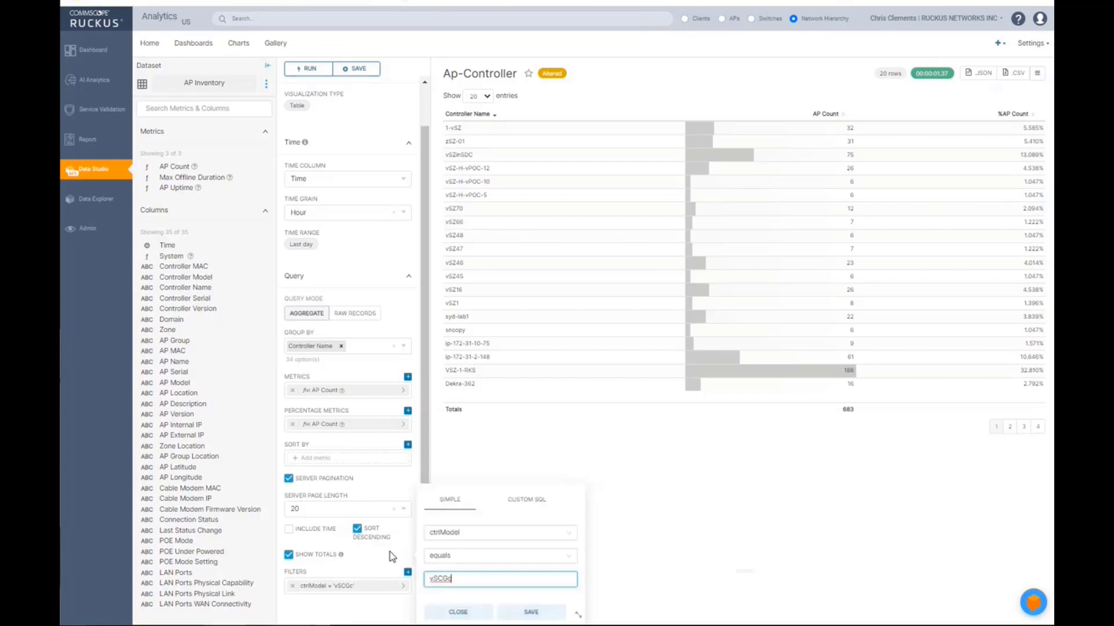
click(466, 557)
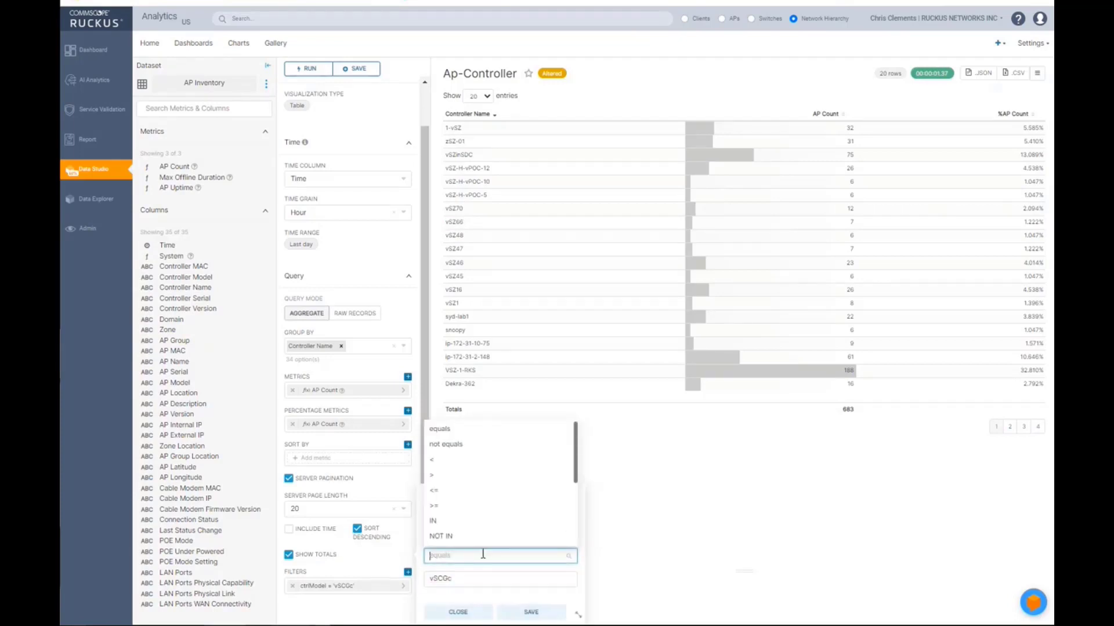
click(445, 445)
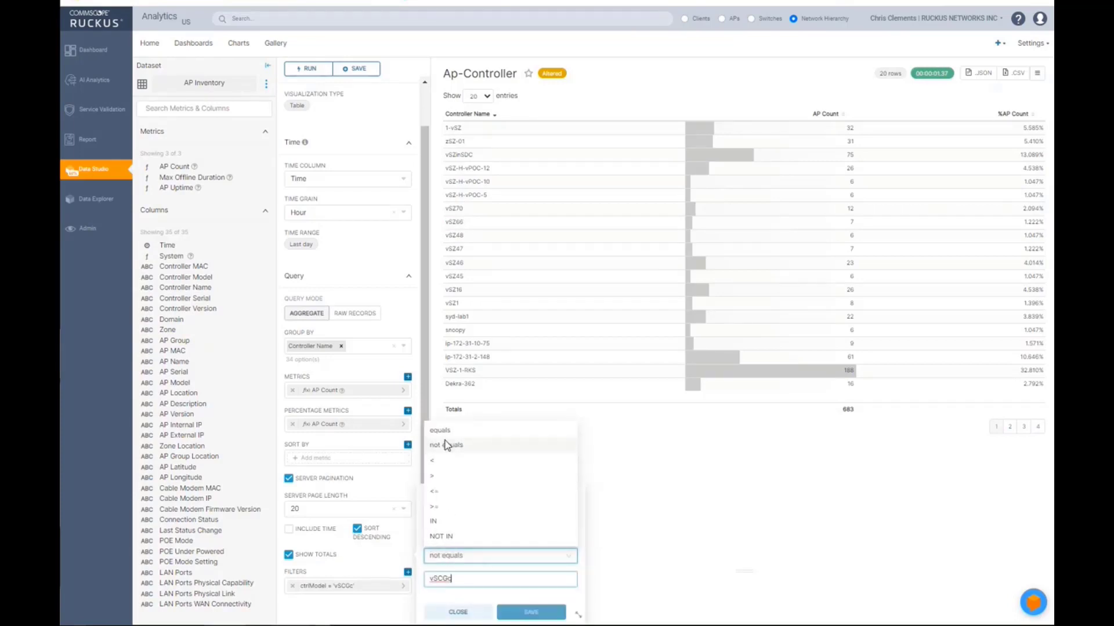
click(517, 613)
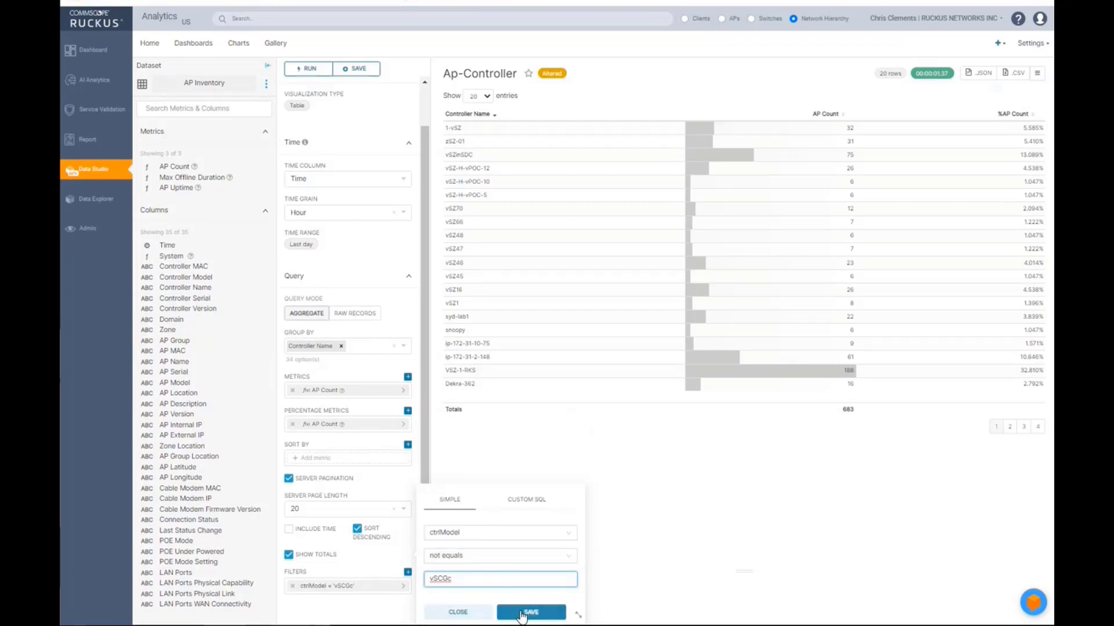
click(753, 322)
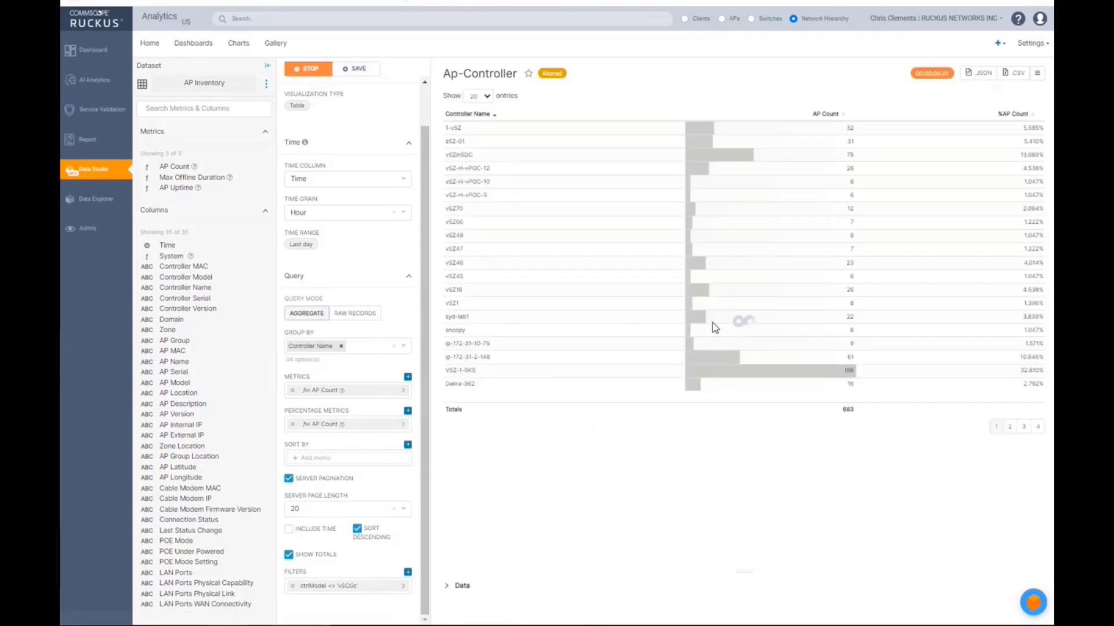
- Examine the results sorted by controller name in ascending and descending order, and check the controllers on page 2
click(473, 115)
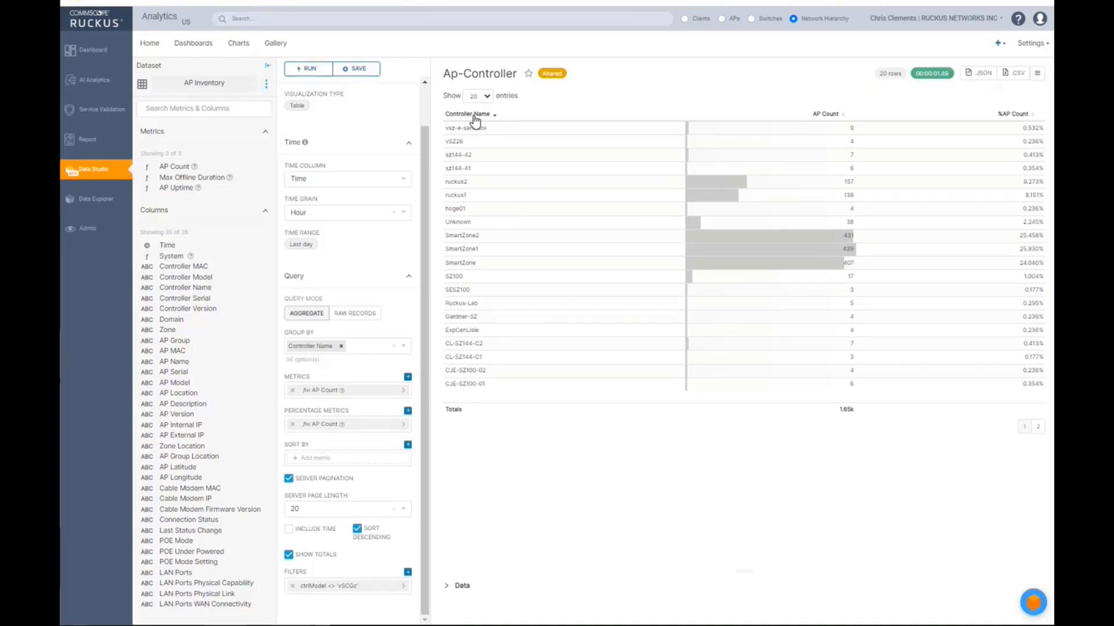
click(476, 116)
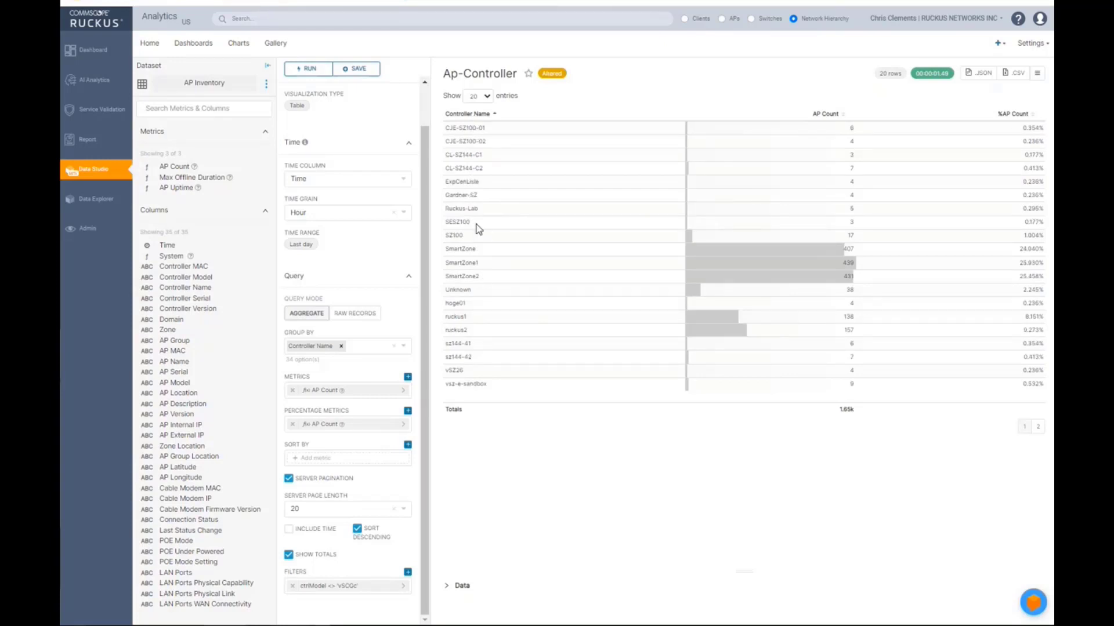
click(469, 116)
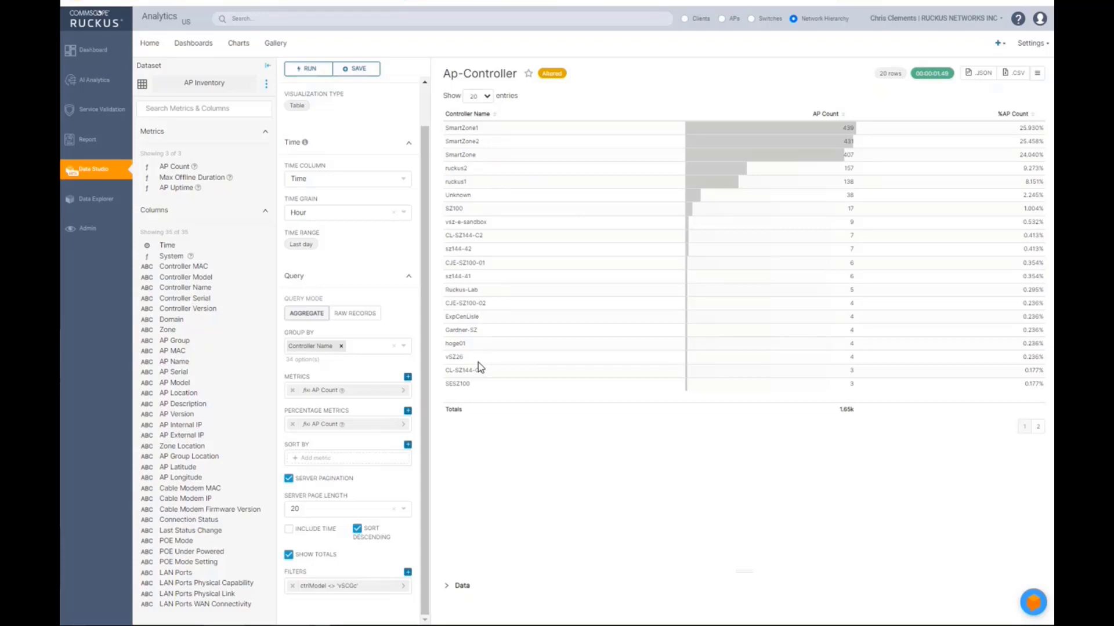
click(469, 115)
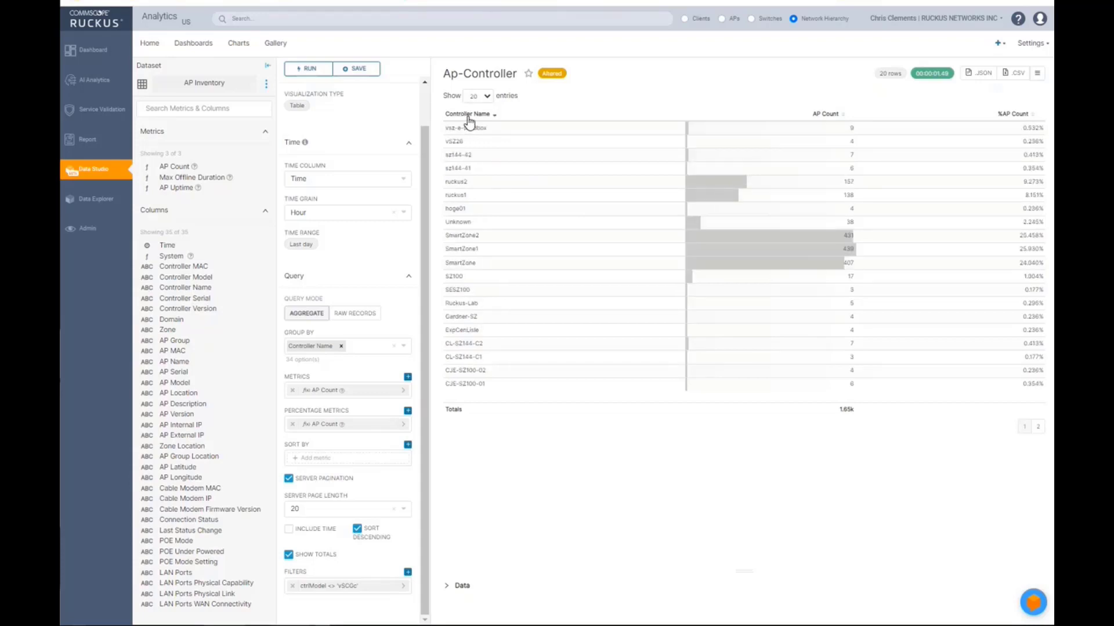
click(1037, 429)
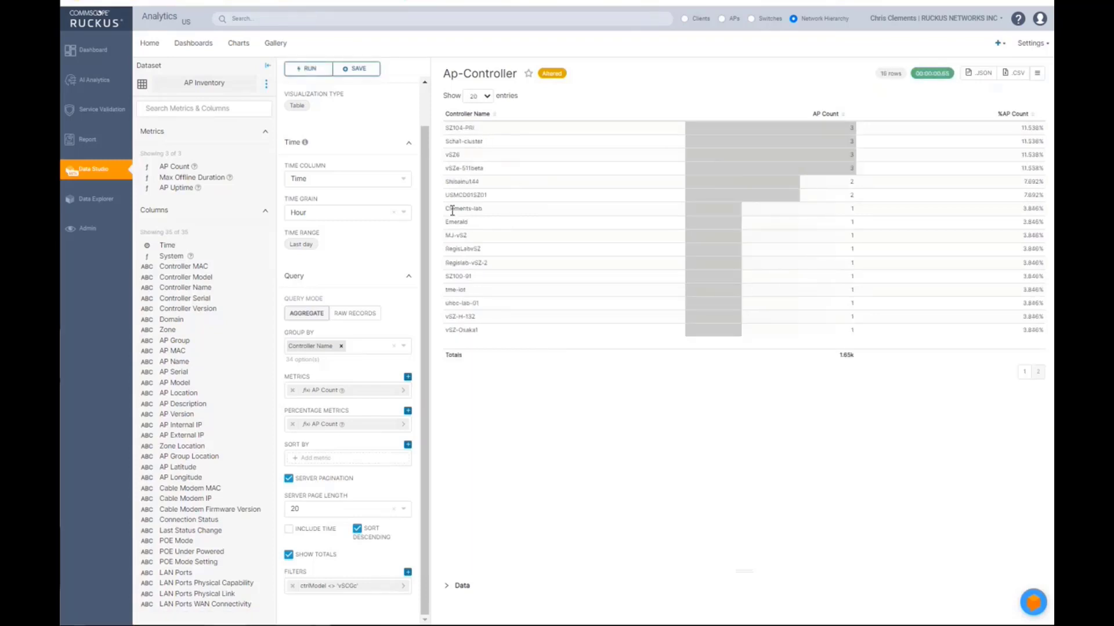
drag(446, 211, 497, 219)
- Save the filtered chart by overwriting the existing Ap-Controller chart
click(360, 69)
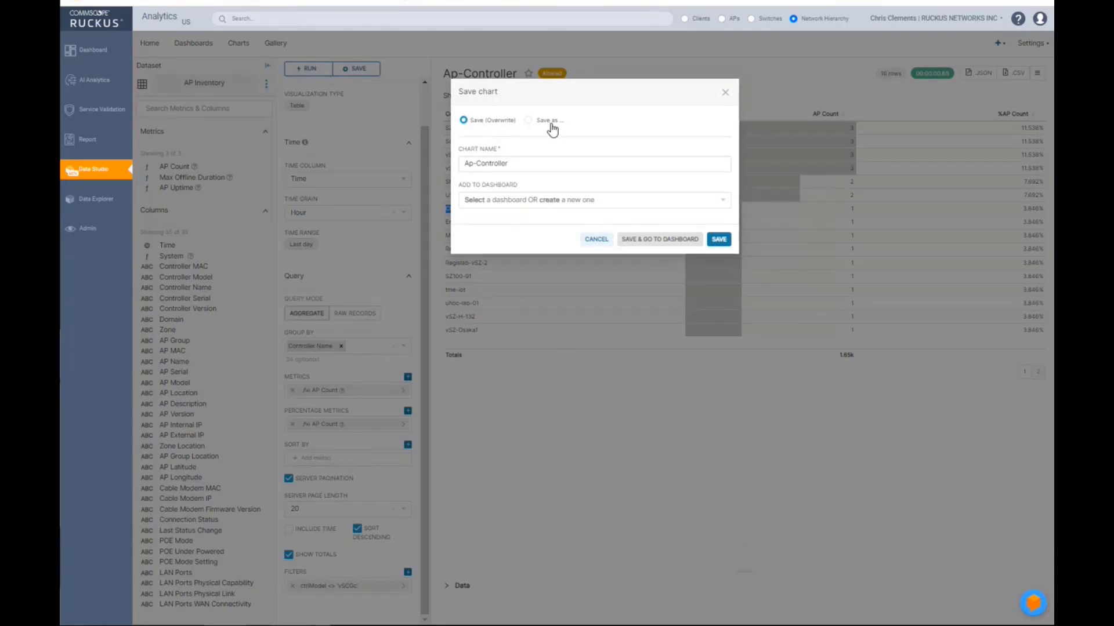
click(503, 163)
click(719, 241)
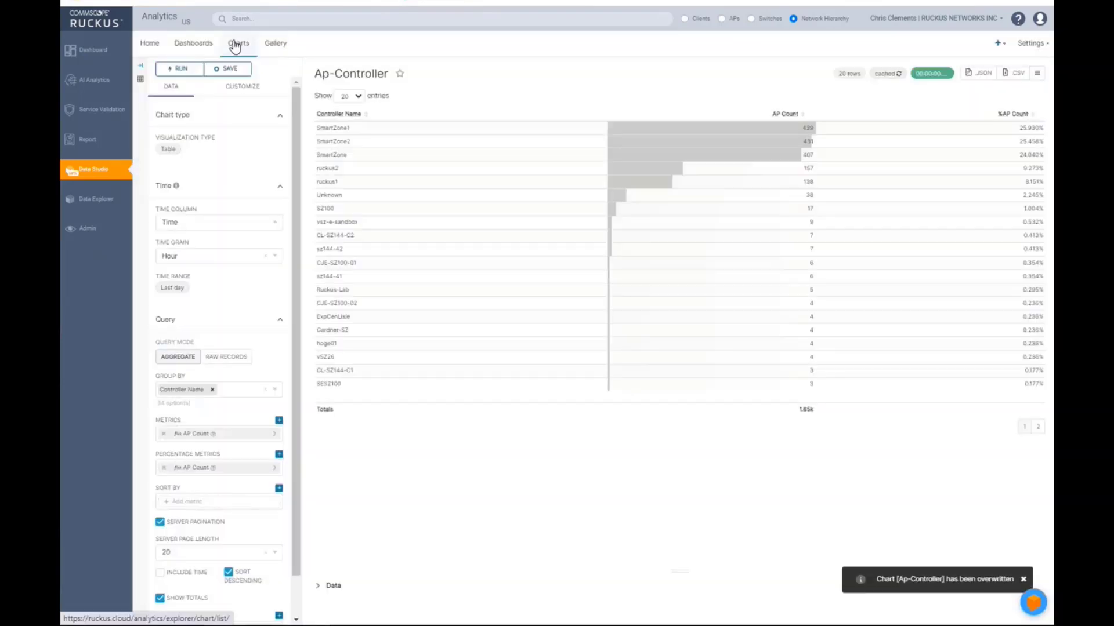
- Reopen the Ap-Controller chart from the charts list and show its customization options
click(238, 43)
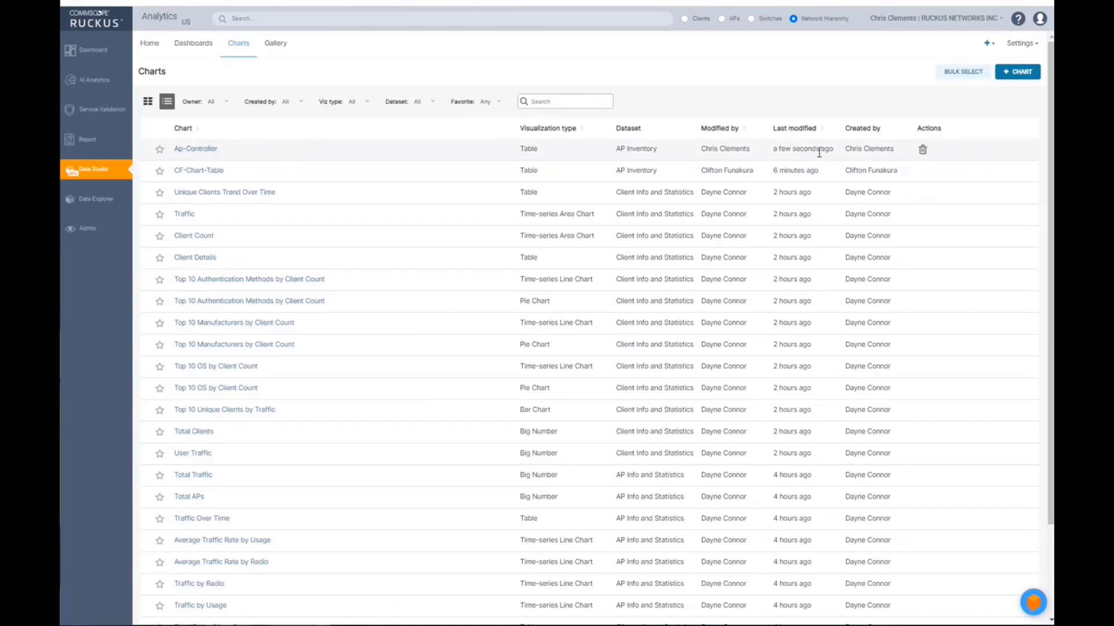
click(207, 152)
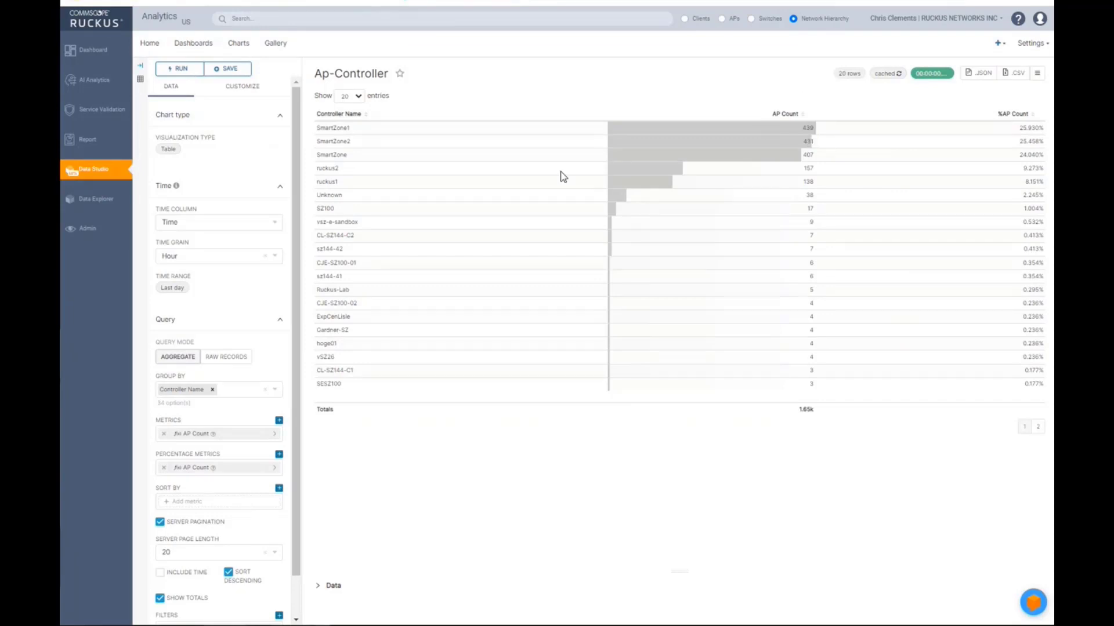
click(243, 92)
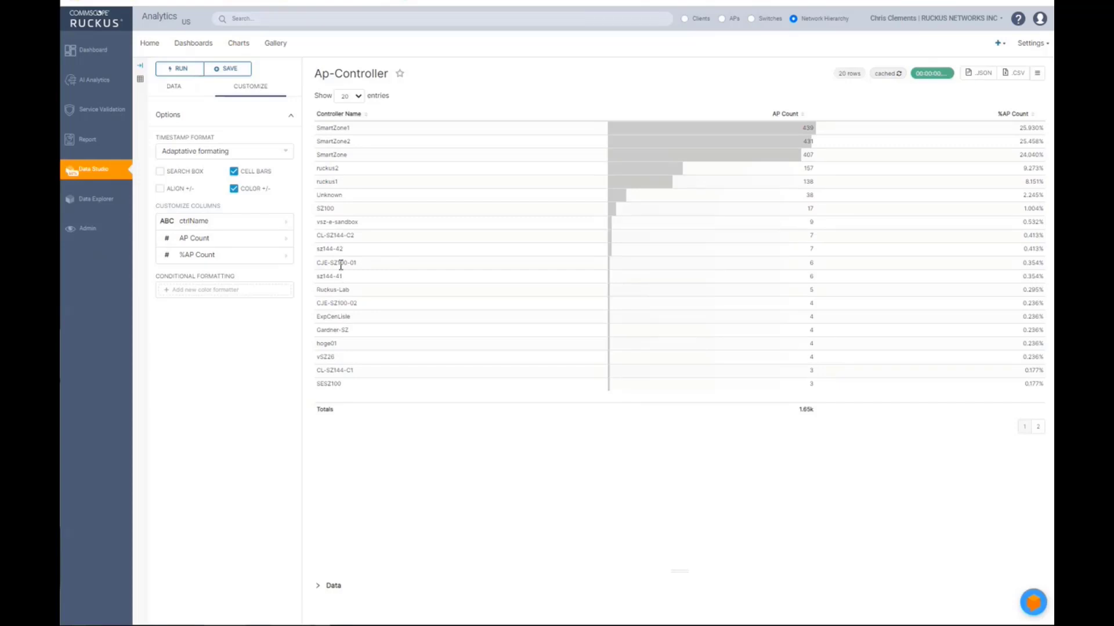
- Enable the search box for the Ap-Controller table, and switch the cell bars off and on again to compare the display
click(160, 172)
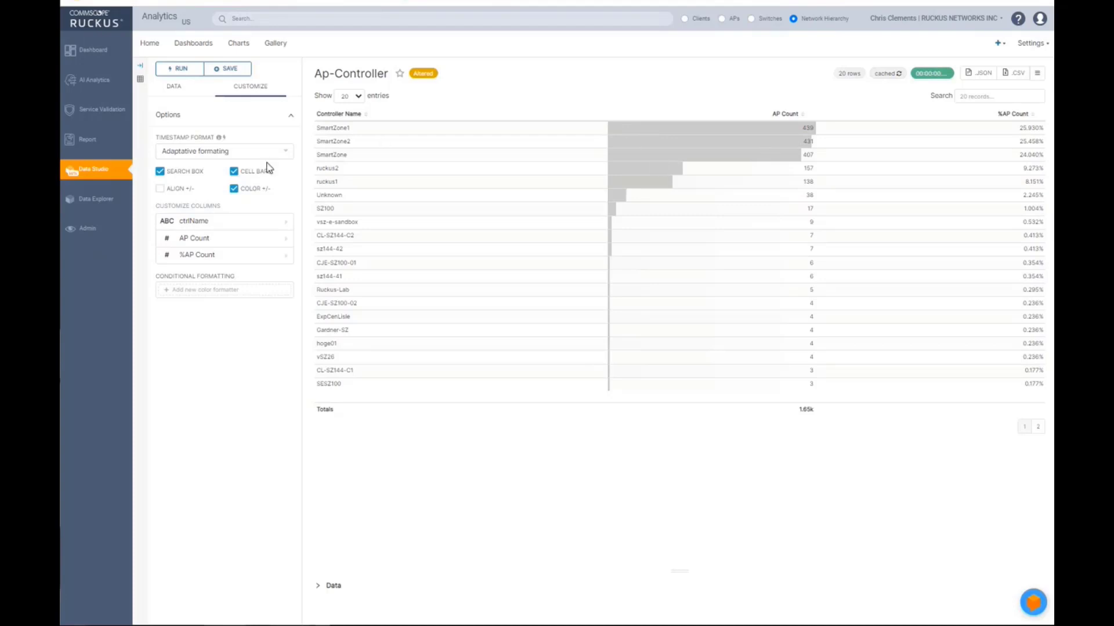
click(235, 173)
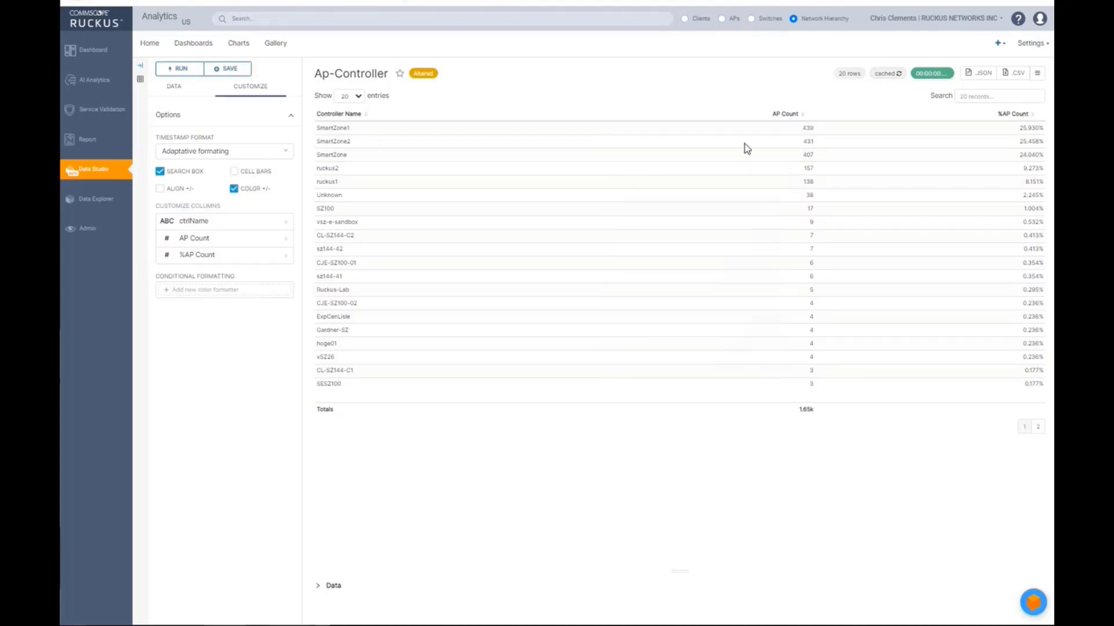
click(237, 173)
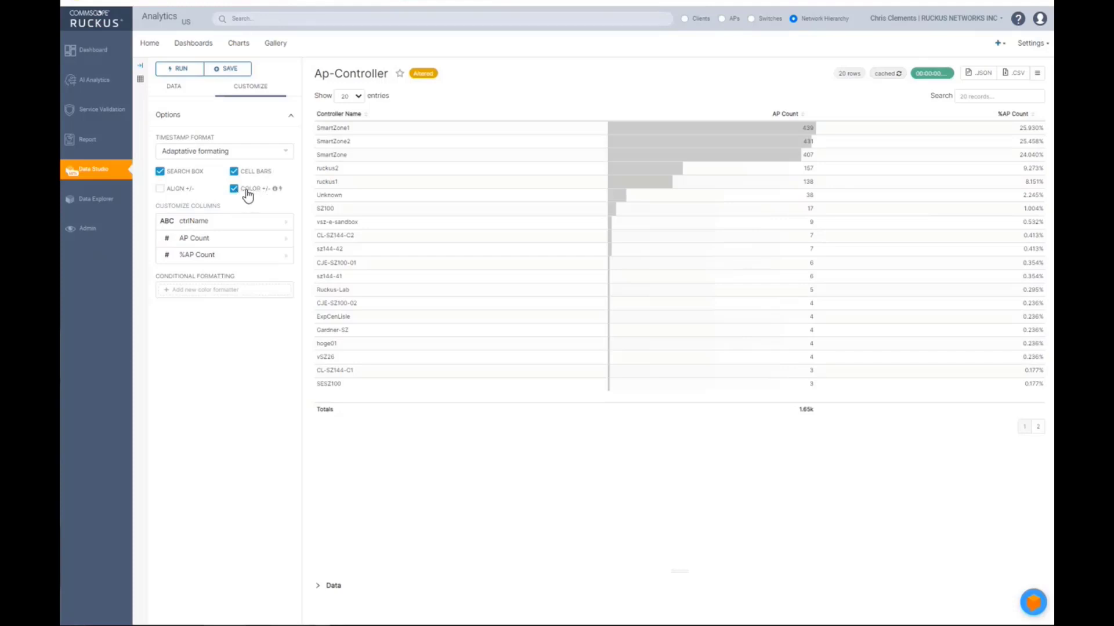
mouse_move(275, 194)
- Try centre and right text alignment on the ctrlName column, and set it to left alignment
click(243, 226)
click(397, 233)
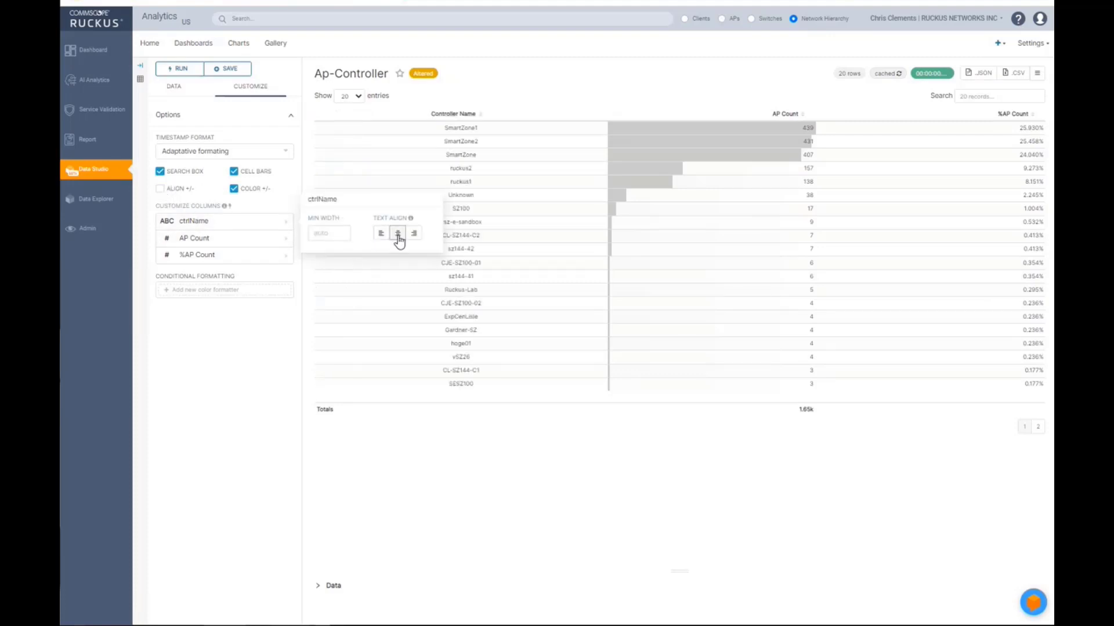
click(414, 234)
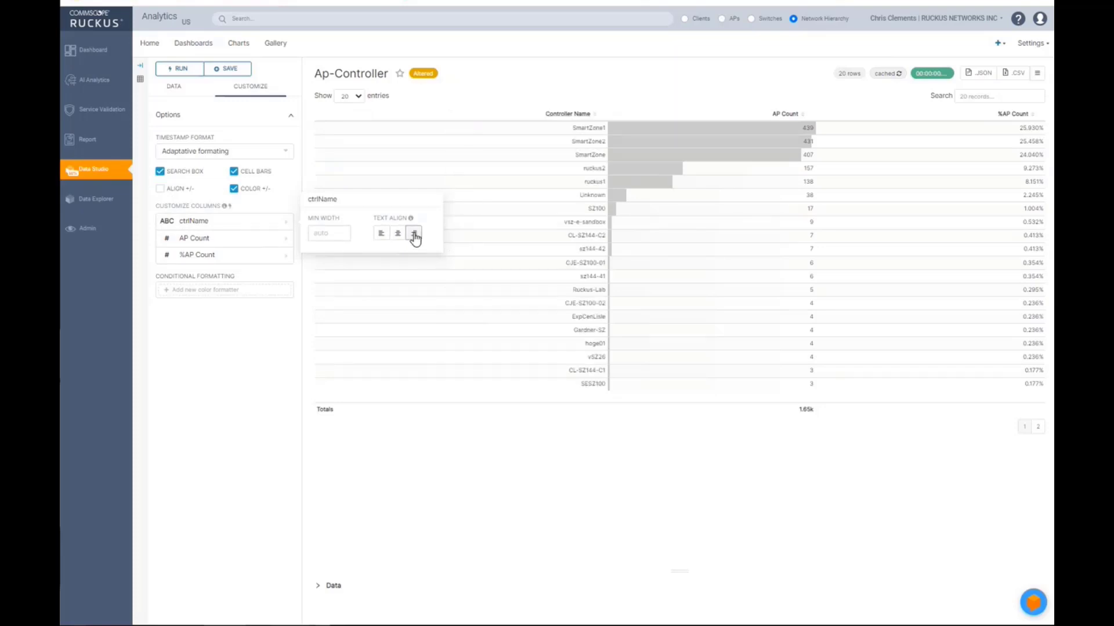
click(381, 234)
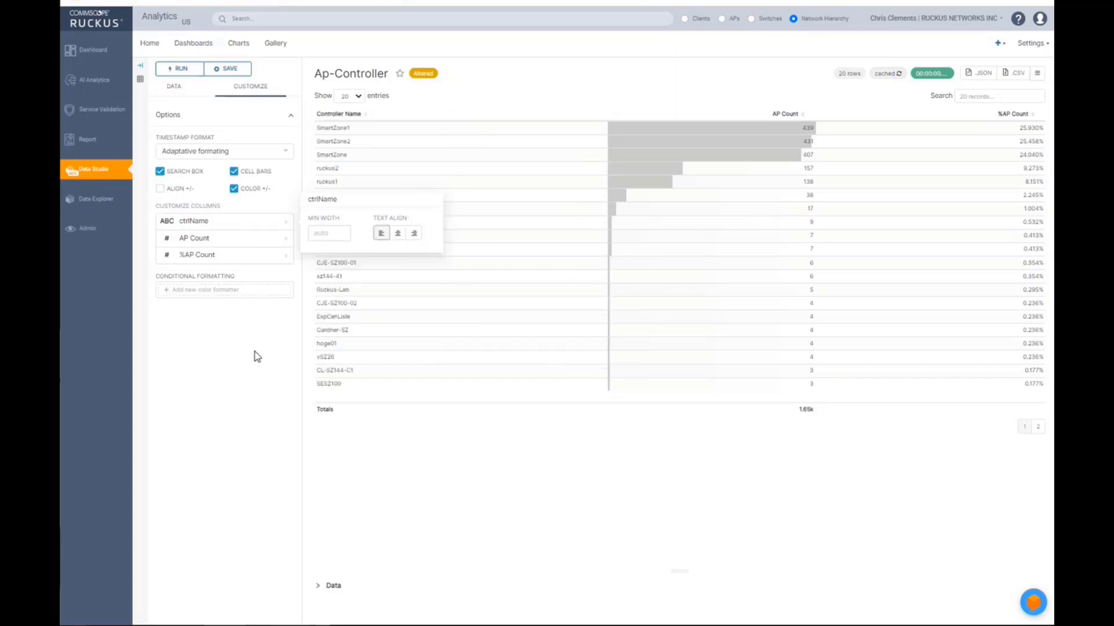
click(248, 210)
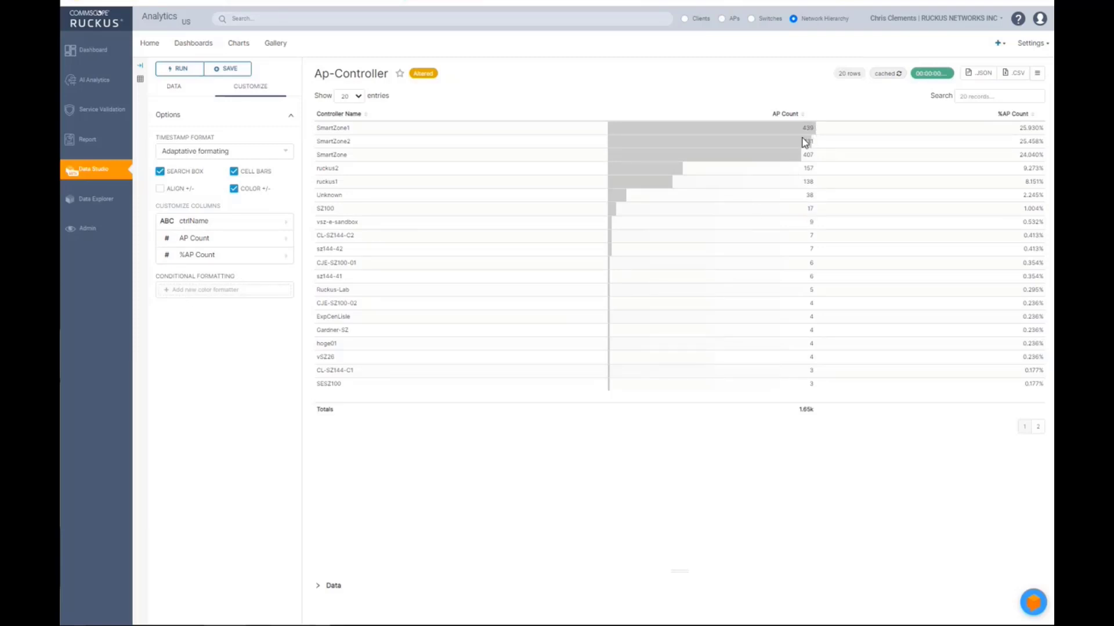
- Add a green conditional color formatter for AP Count greater than 10, and save the chart by overwriting Ap-Controller
click(207, 292)
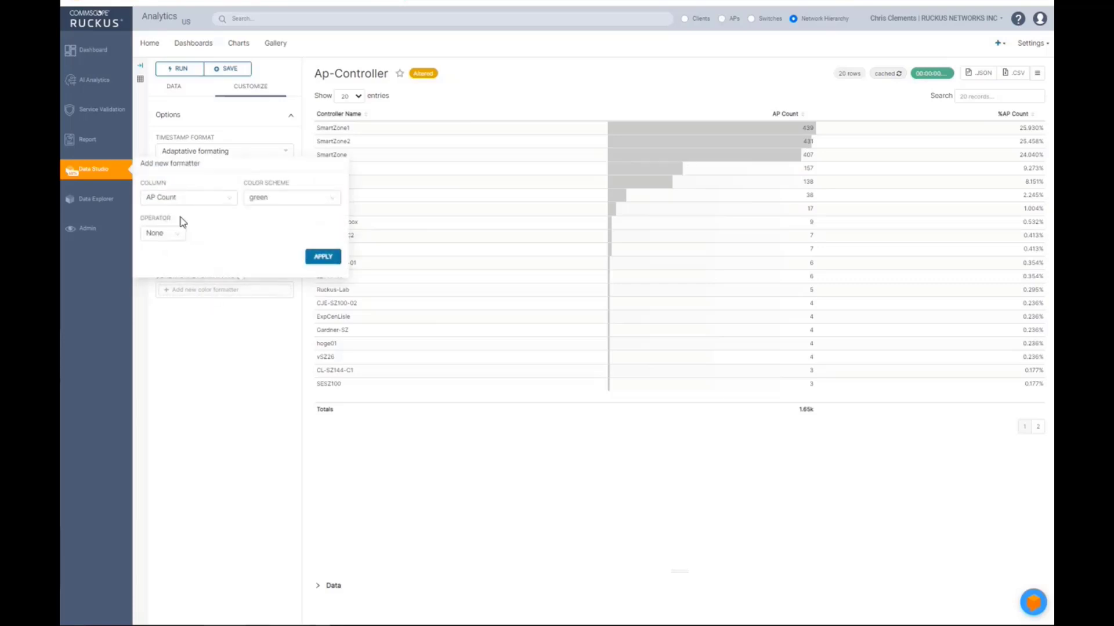
click(165, 198)
click(180, 235)
click(153, 269)
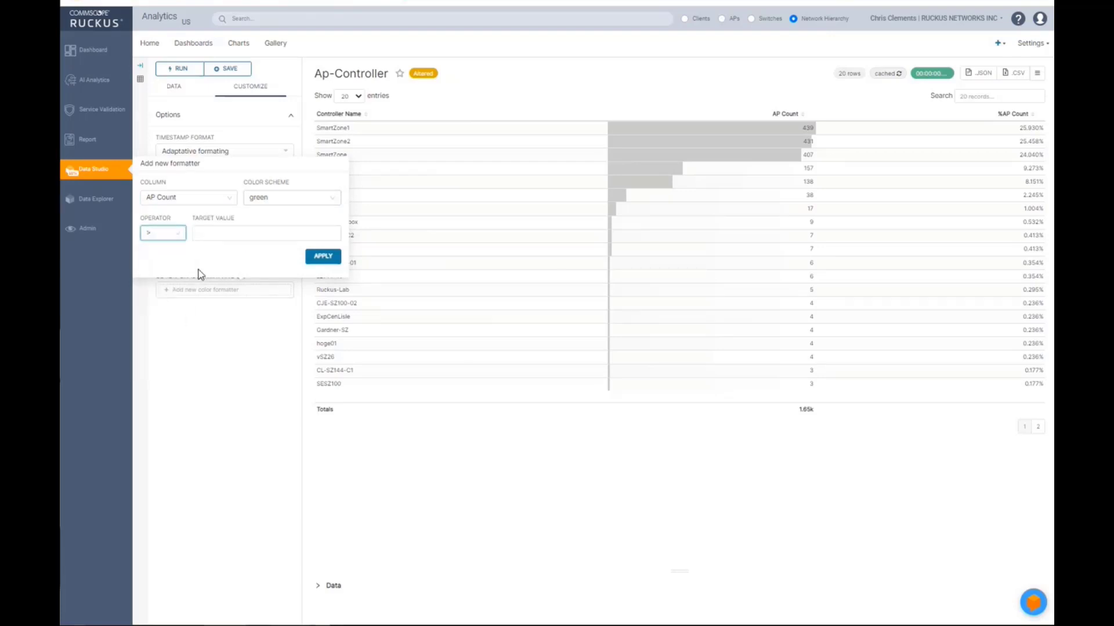
click(229, 231)
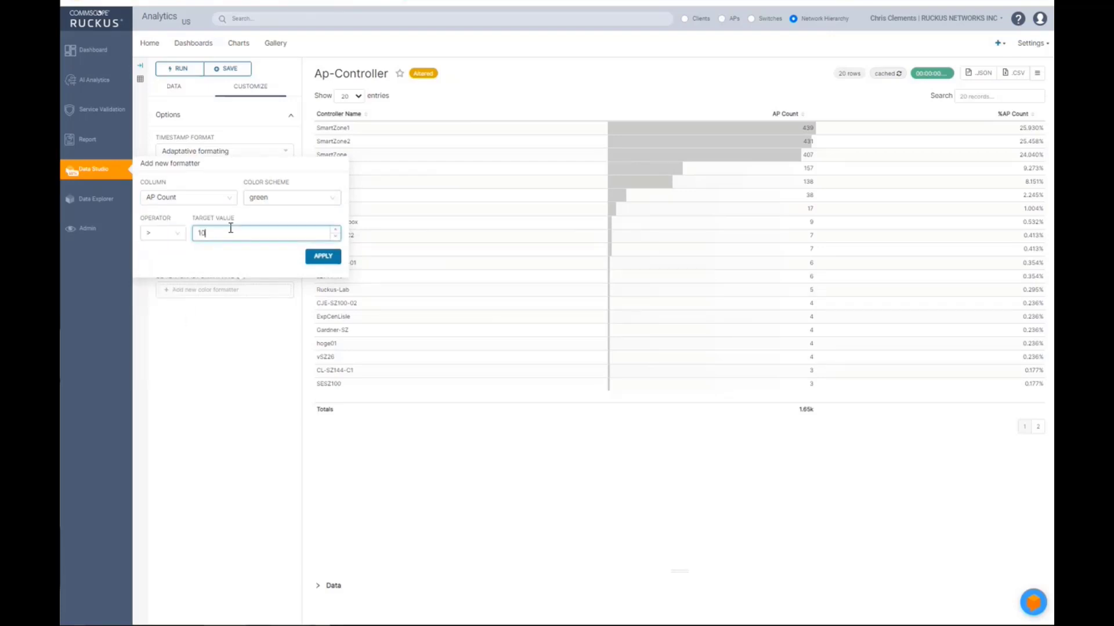
click(324, 257)
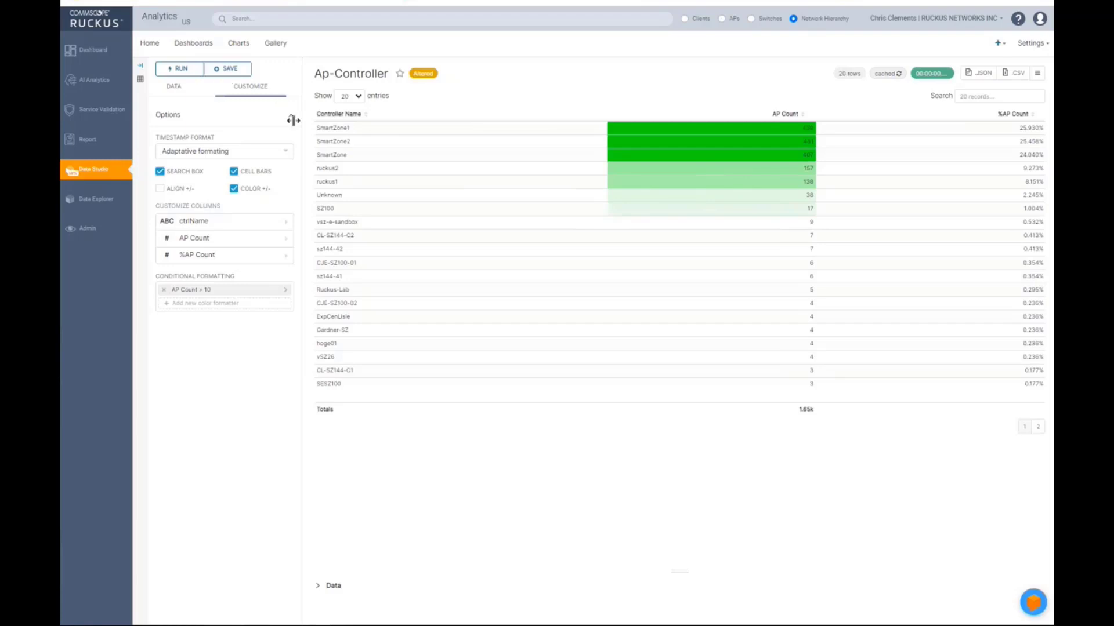
click(218, 70)
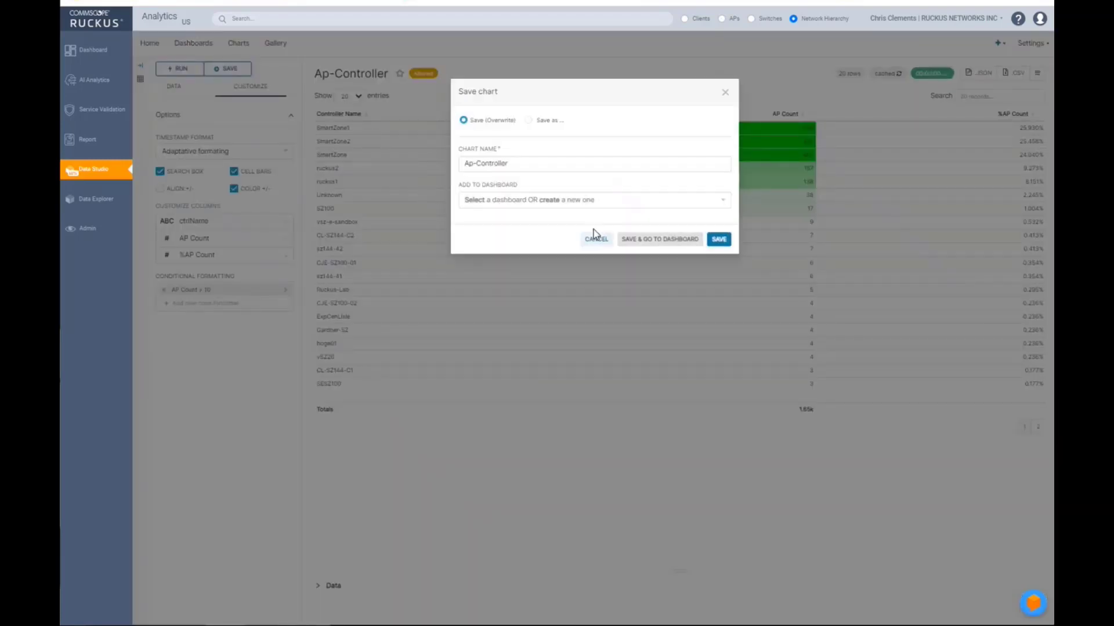
click(717, 237)
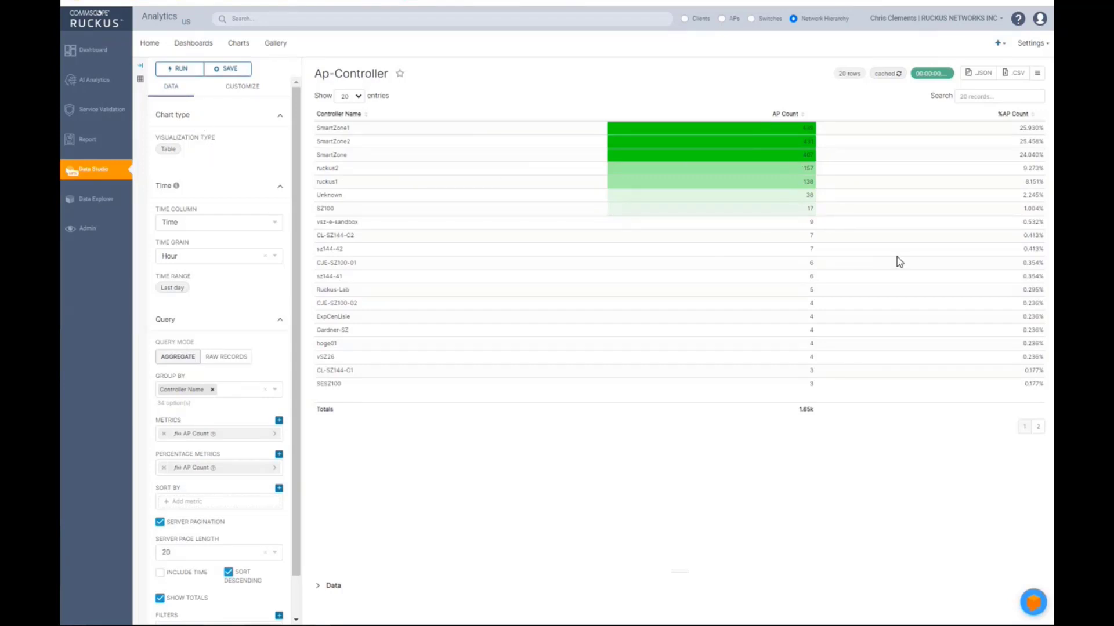
- View the available table visualization types for the chart and leave the selection without changing it
click(164, 150)
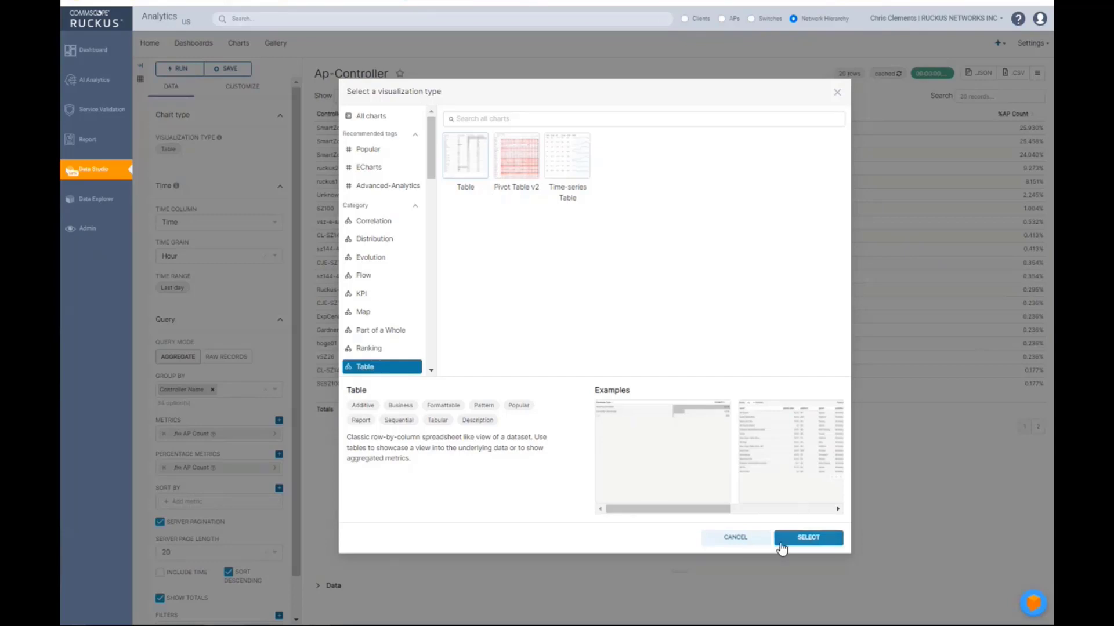
click(737, 540)
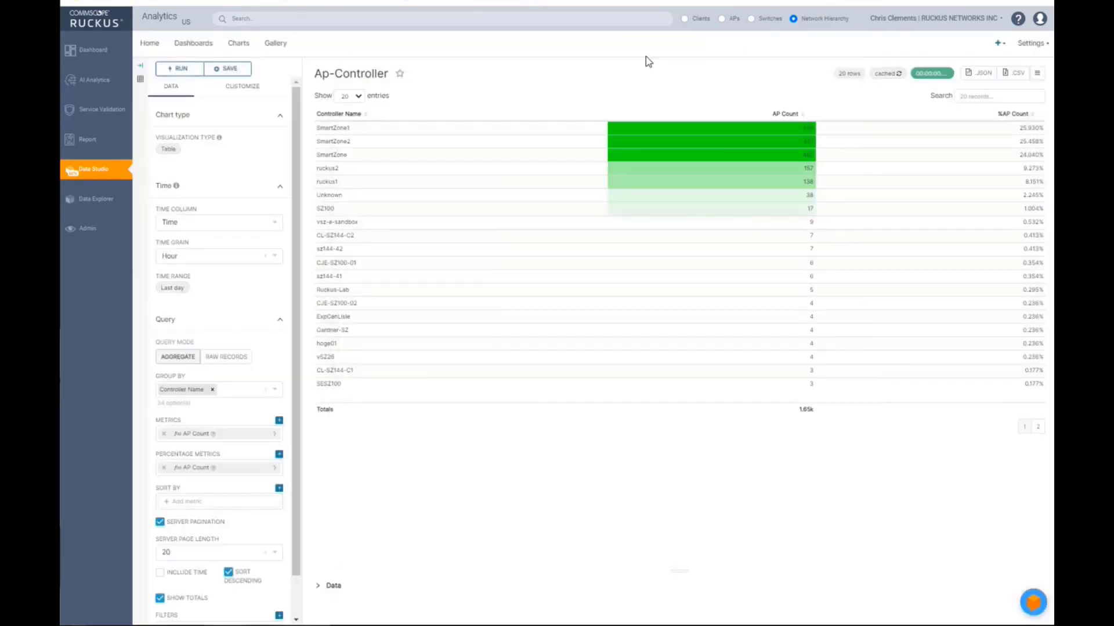